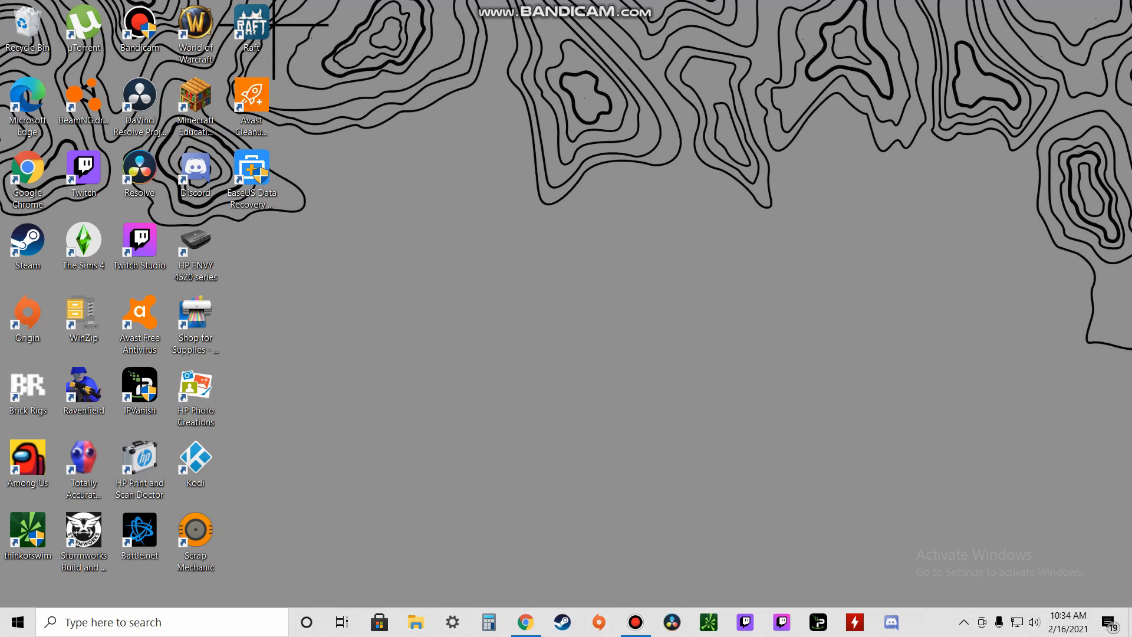
Step: Open File Explorer from the taskbar
left_click(416, 622)
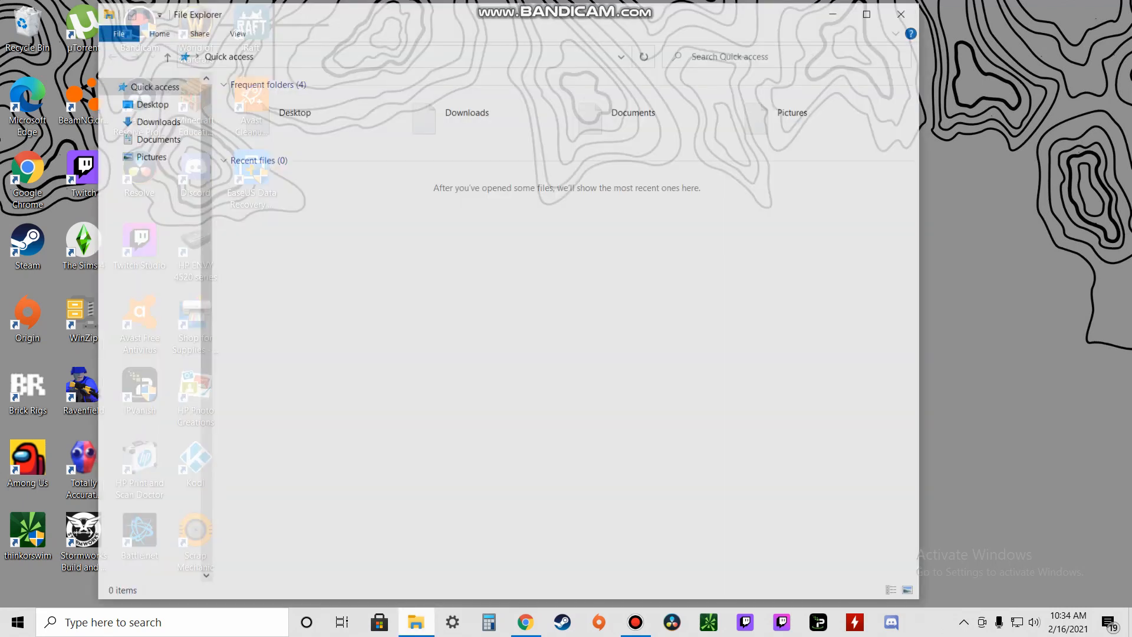
Step: Show This PC's nine drives and bring up the options for the boot (I:) drive
left_click(417, 623)
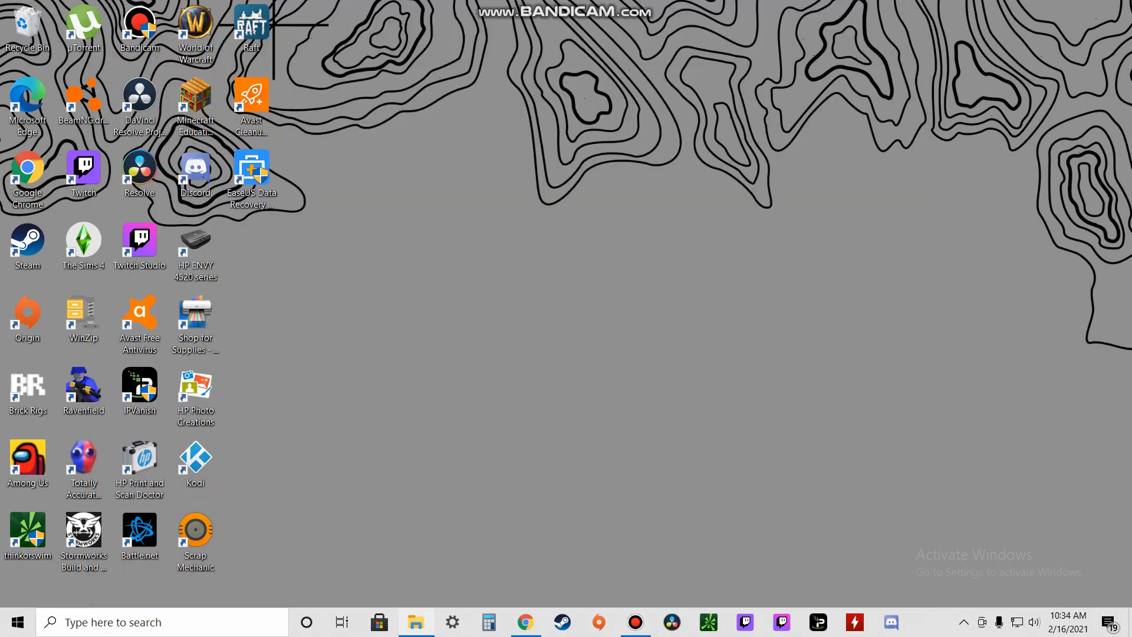
left_click(416, 622)
left_click(140, 208)
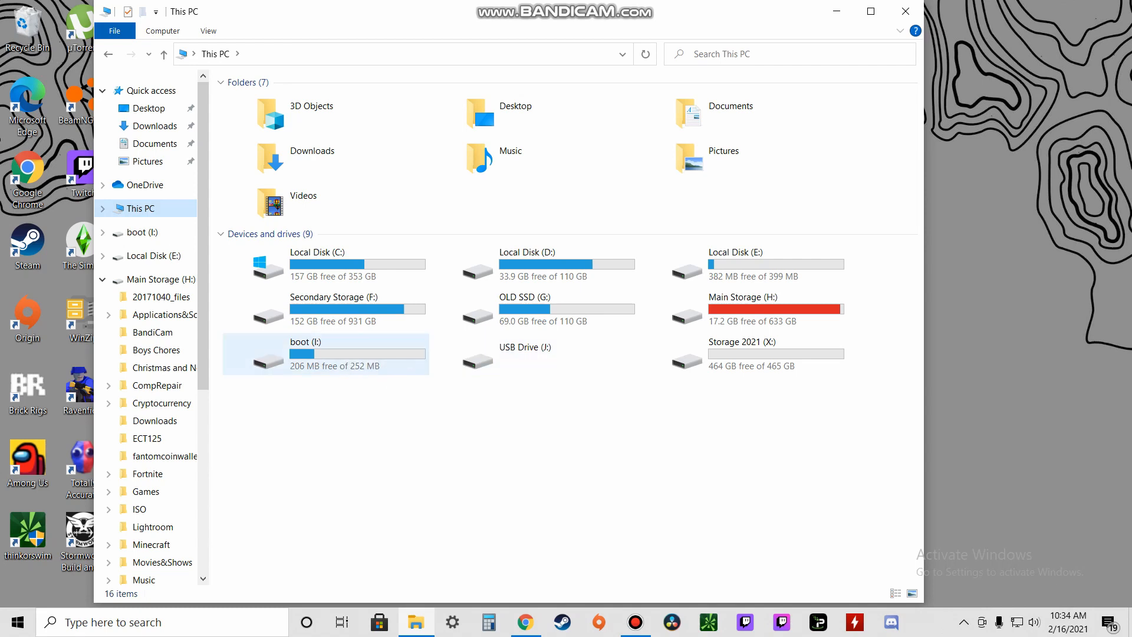
right_click(371, 354)
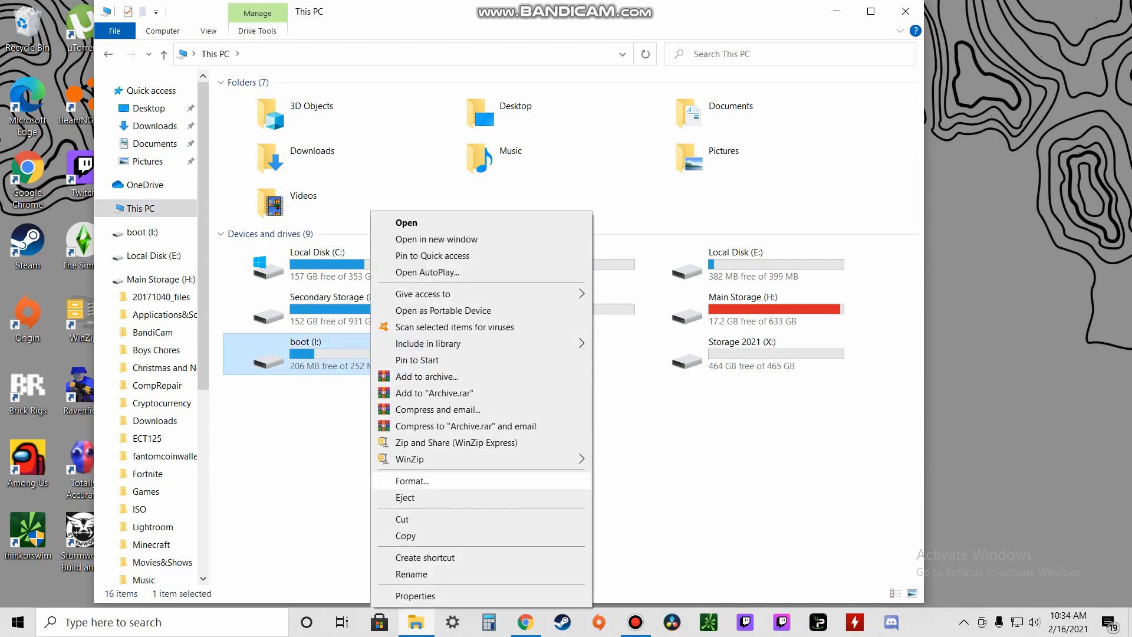
Step: Format the boot (I:) drive with device defaults and the volume label 'USB Stick'
left_click(411, 481)
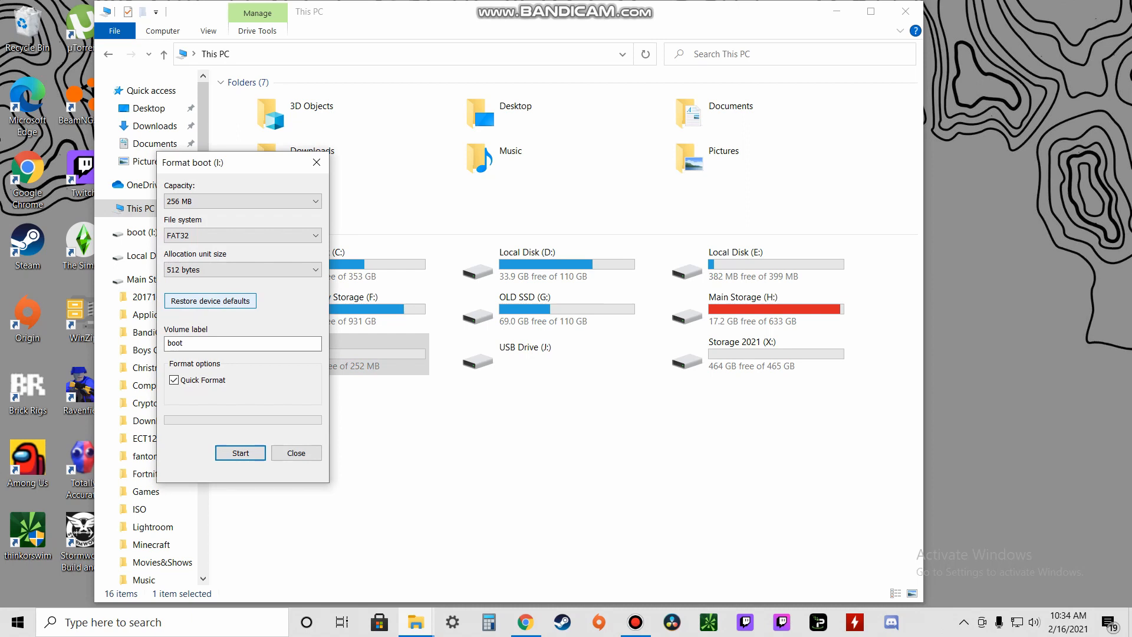
left_click(210, 300)
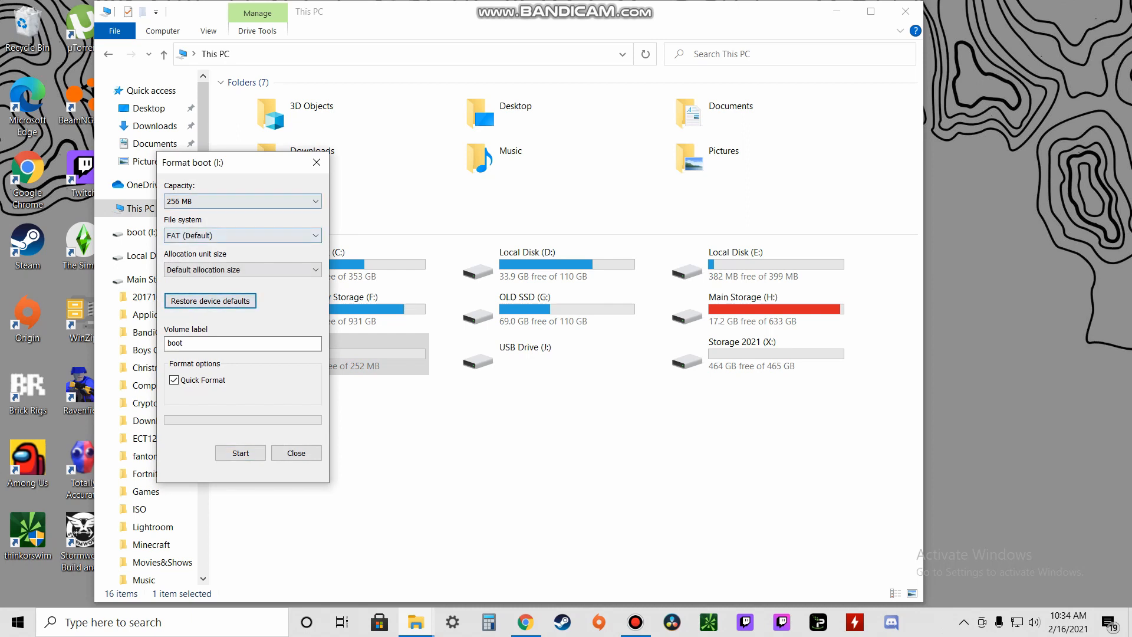
left_click(243, 201)
left_click(242, 201)
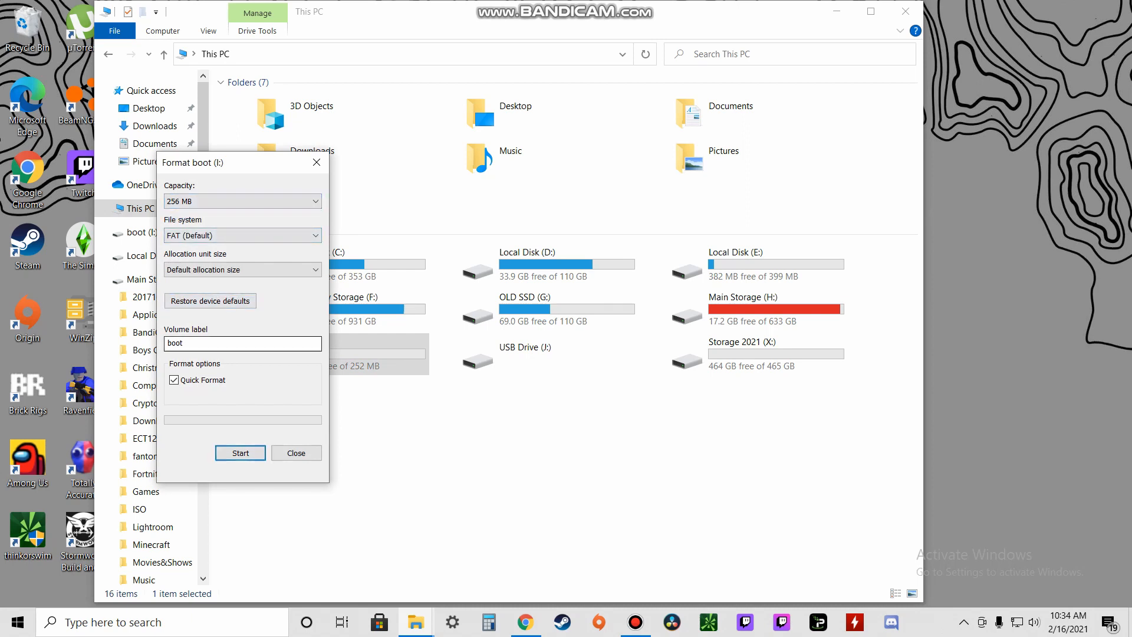
left_click_drag(203, 344, 136, 350)
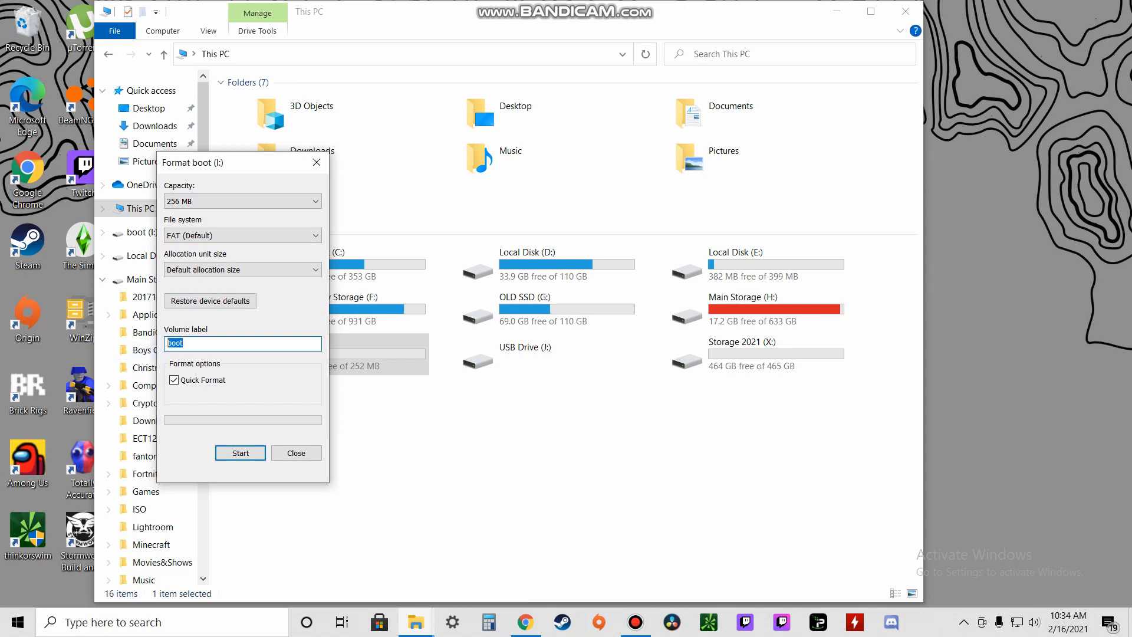
type("USB Stick")
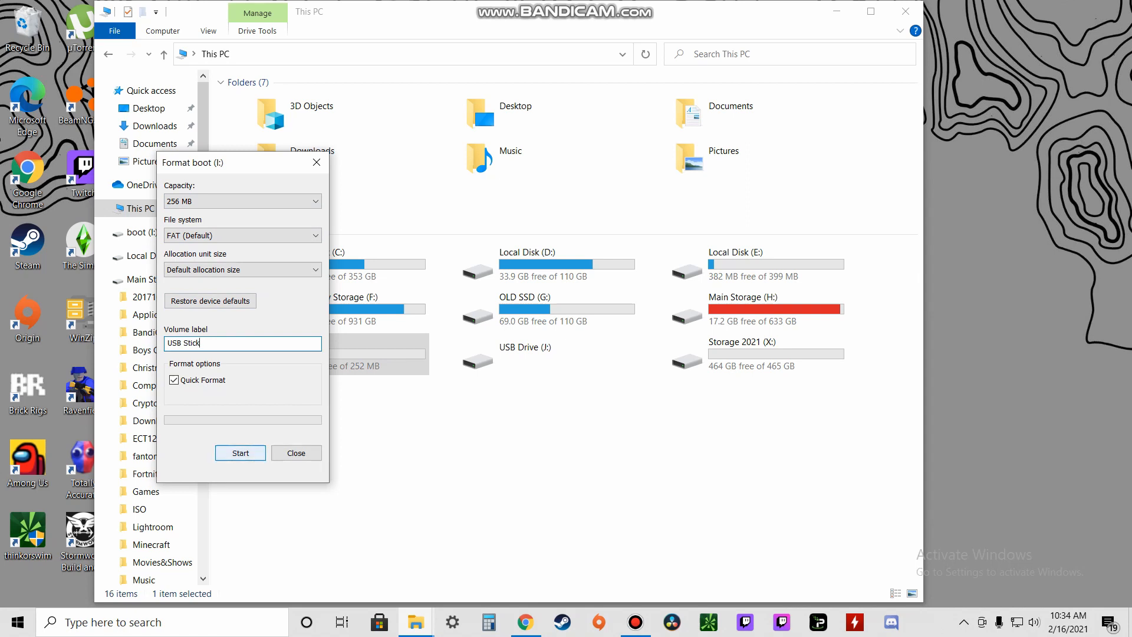
left_click(241, 453)
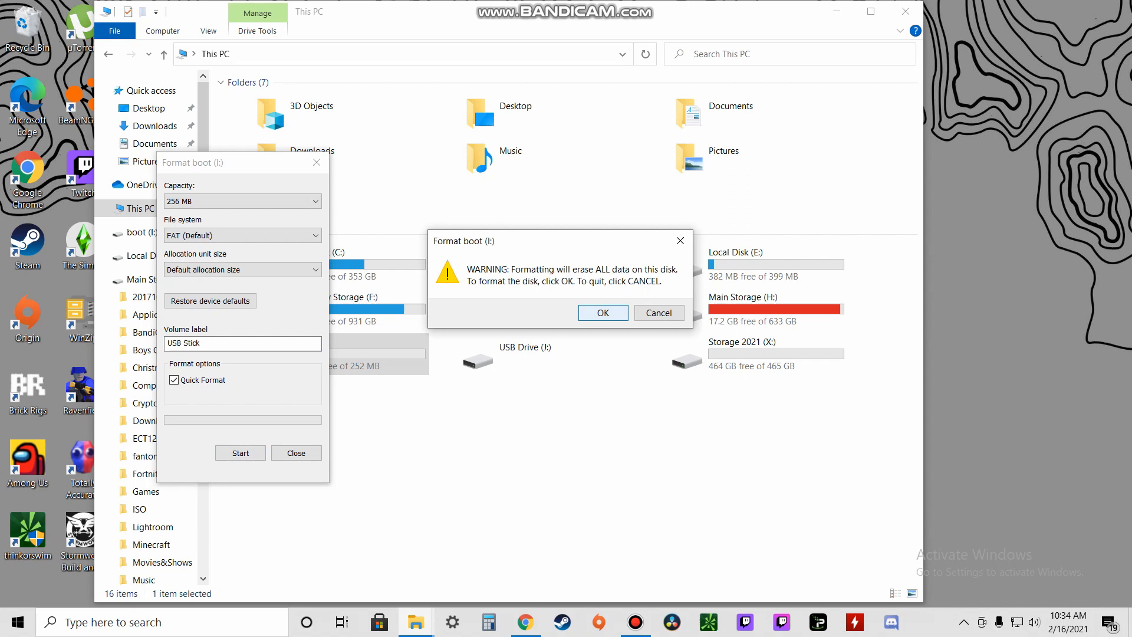
left_click(603, 313)
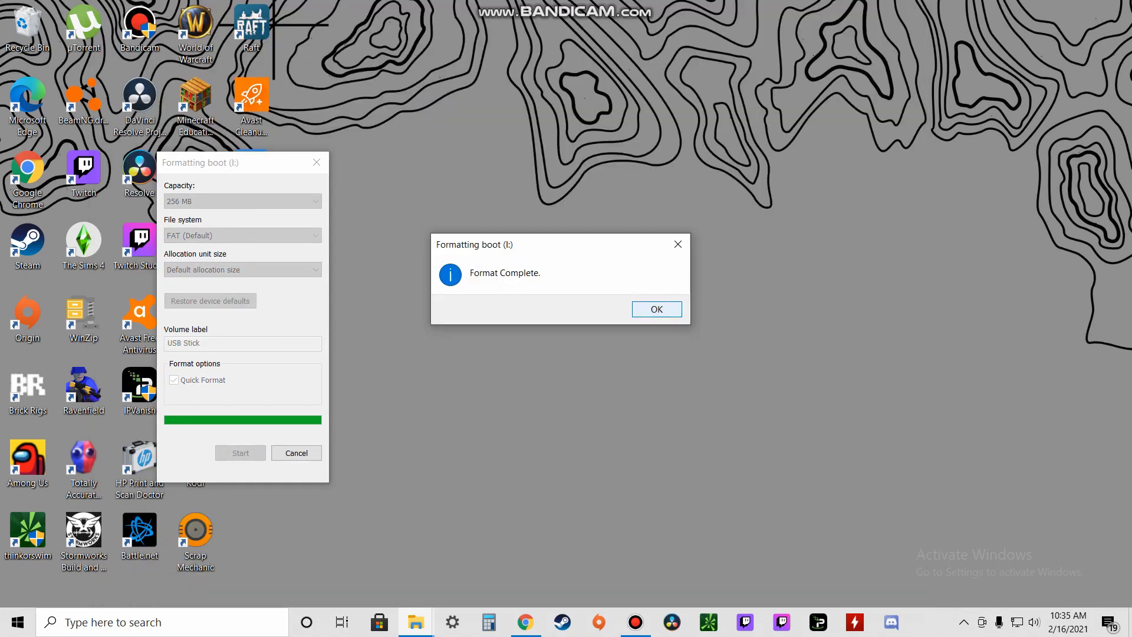
key("Return")
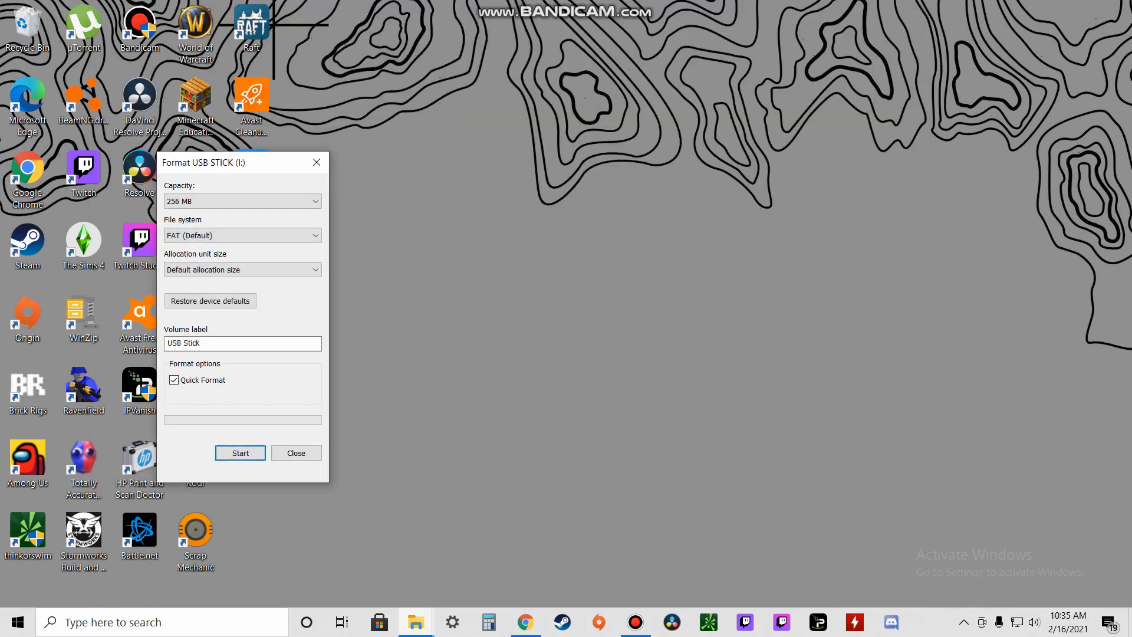
Step: Open the freshly formatted USB STICK (I:) drive to confirm it is empty
left_click(415, 622)
left_click(378, 553)
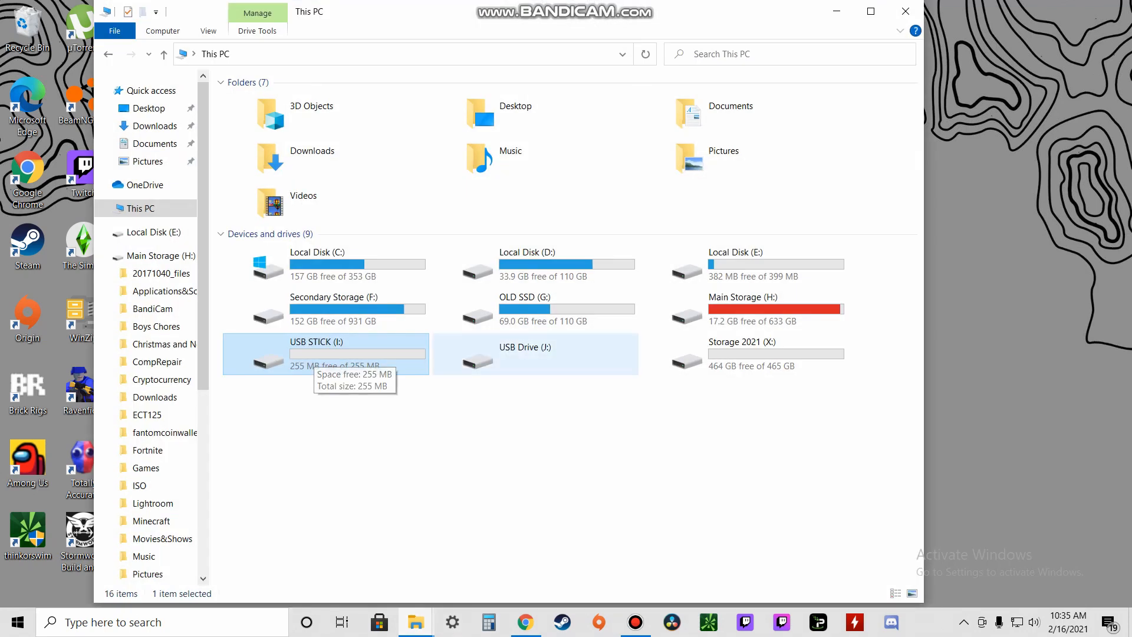
double_click(327, 353)
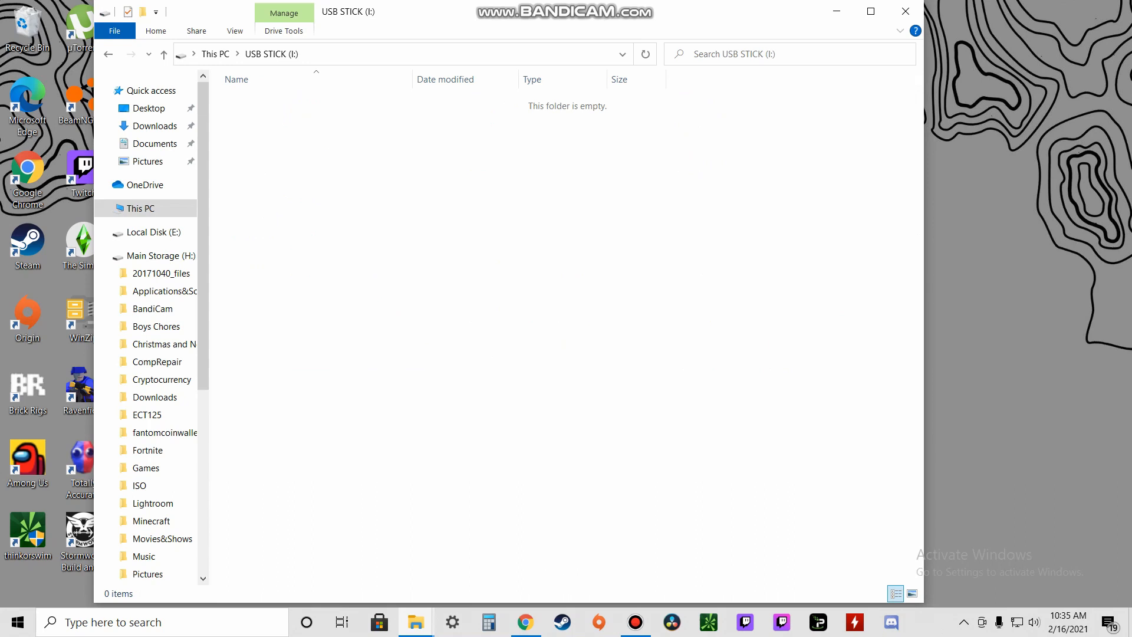
left_click(108, 54)
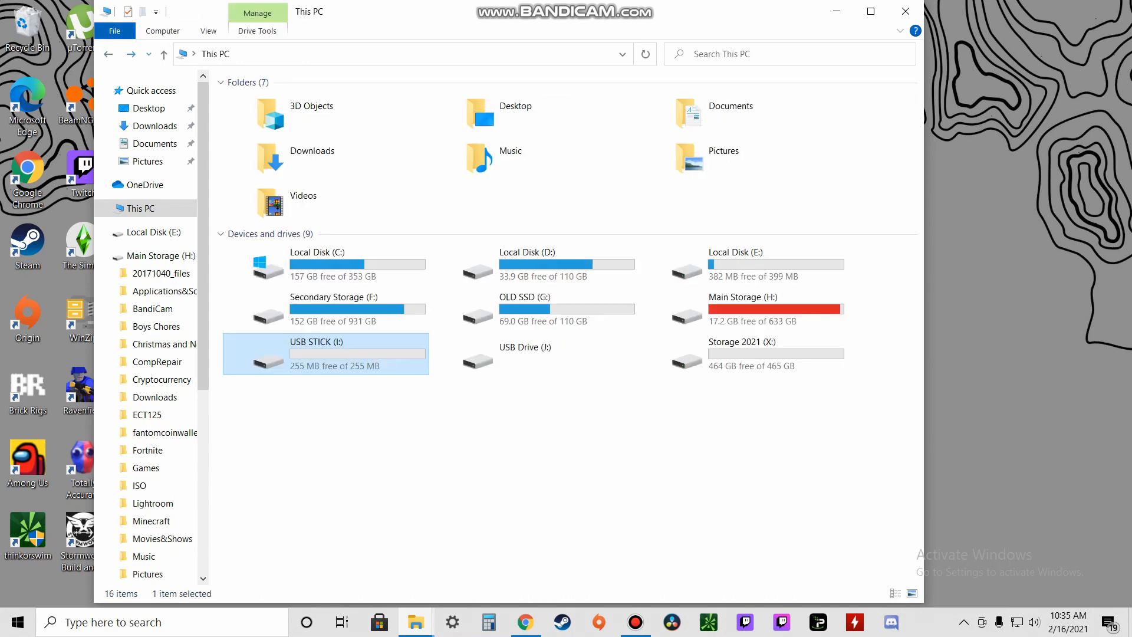
Step: Quick-format USB Drive (J:) with its default FAT32 settings
right_click(526, 354)
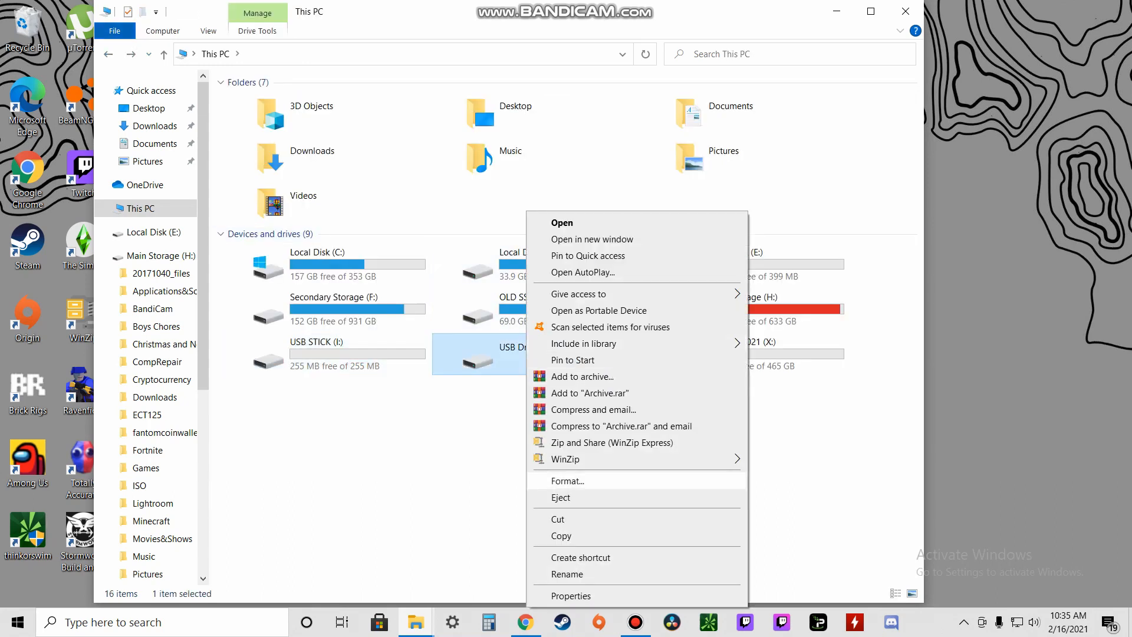
left_click(568, 480)
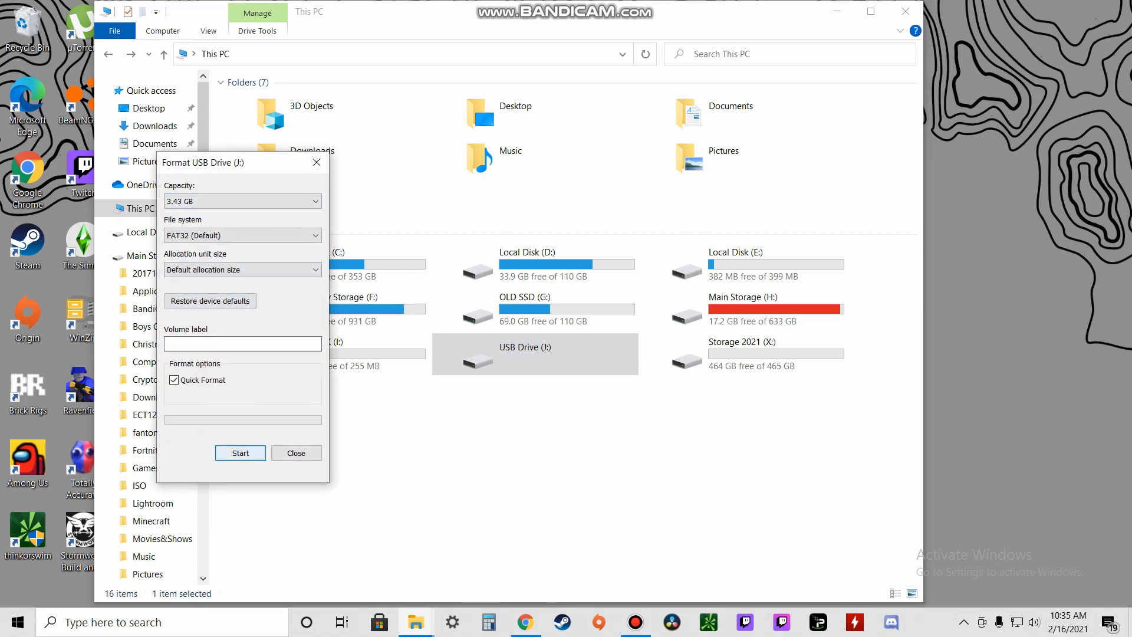
key("Return")
key("Return")
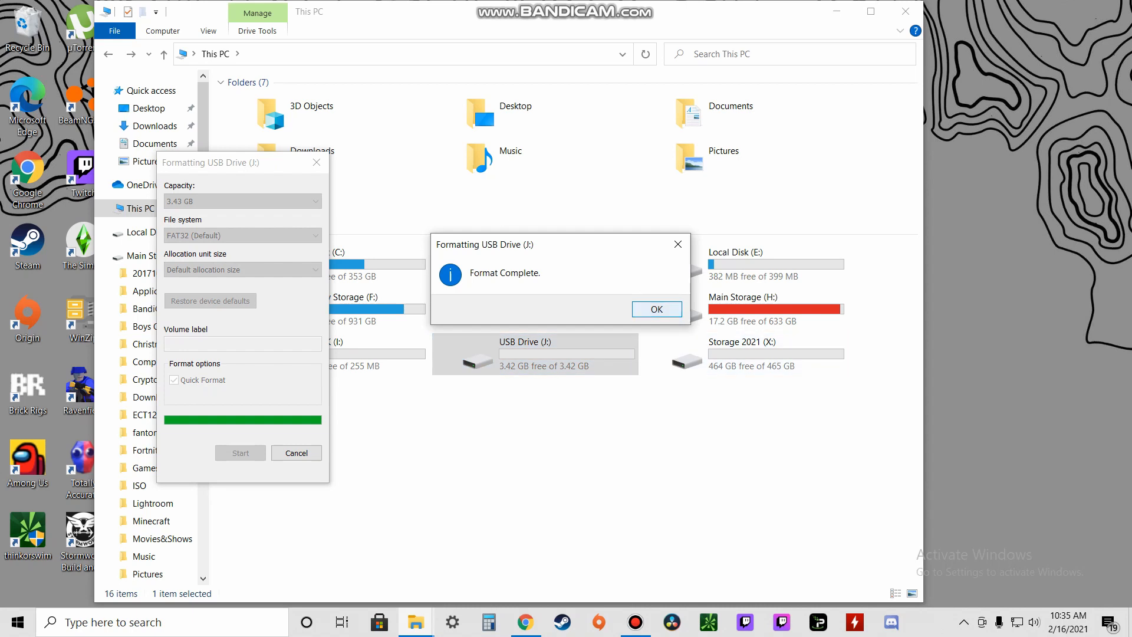
left_click(656, 309)
left_click(317, 162)
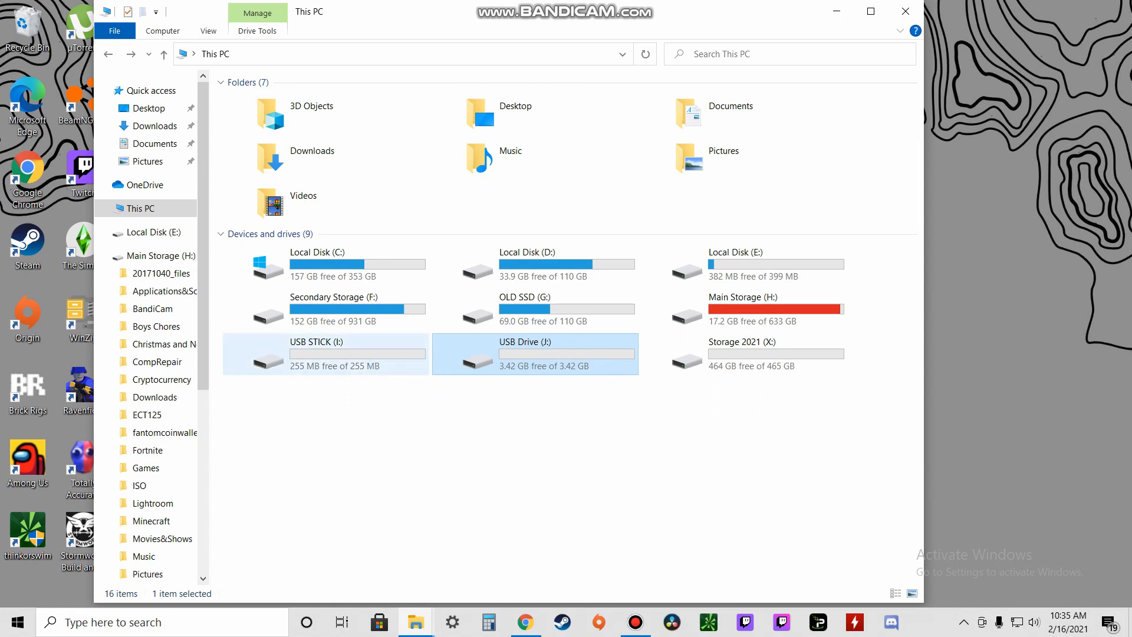
Step: Close the leftover format dialog and launch Disk Management by searching 'form'
left_click(836, 11)
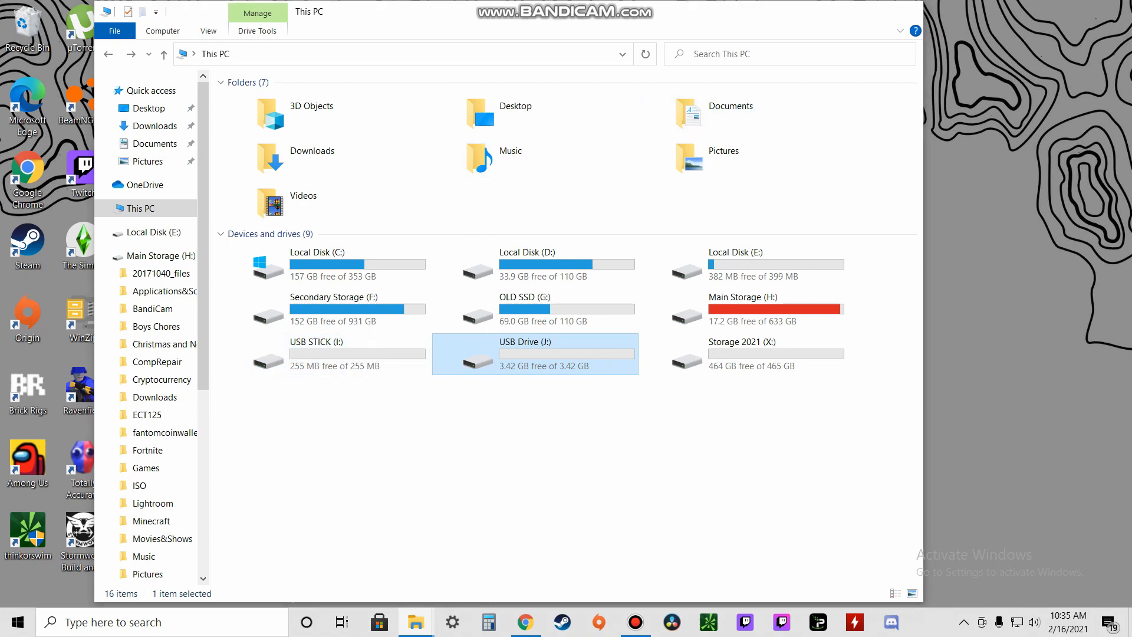
left_click(317, 162)
left_click(162, 622)
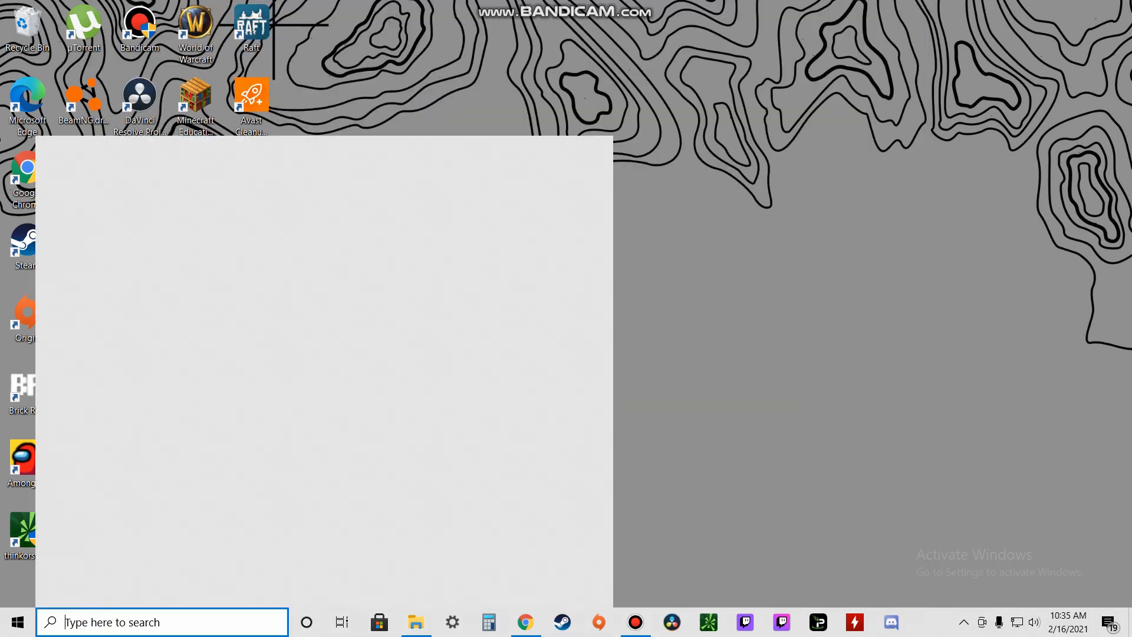
type("form")
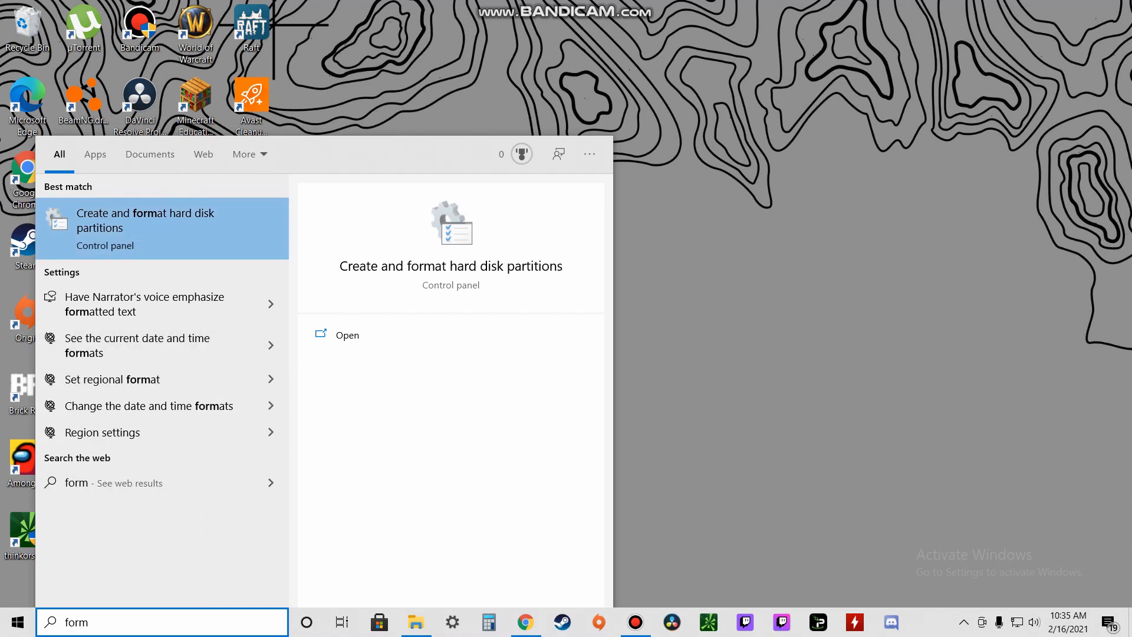
key("Return")
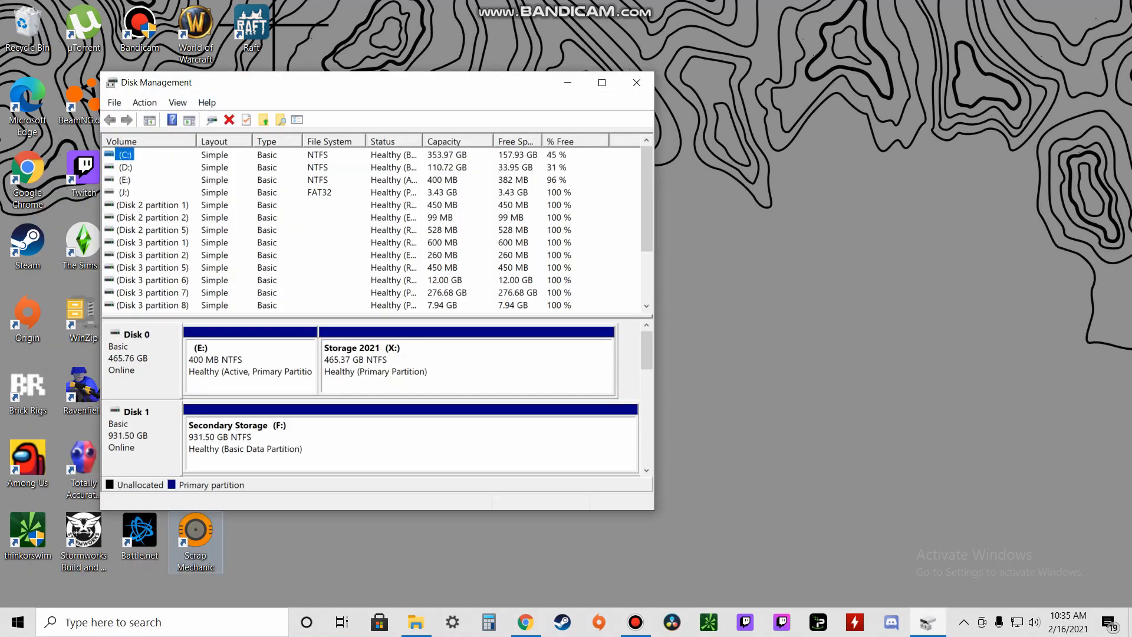
Step: Search 'disk man' again, then dismiss search to return to Disk Management
key("super+s")
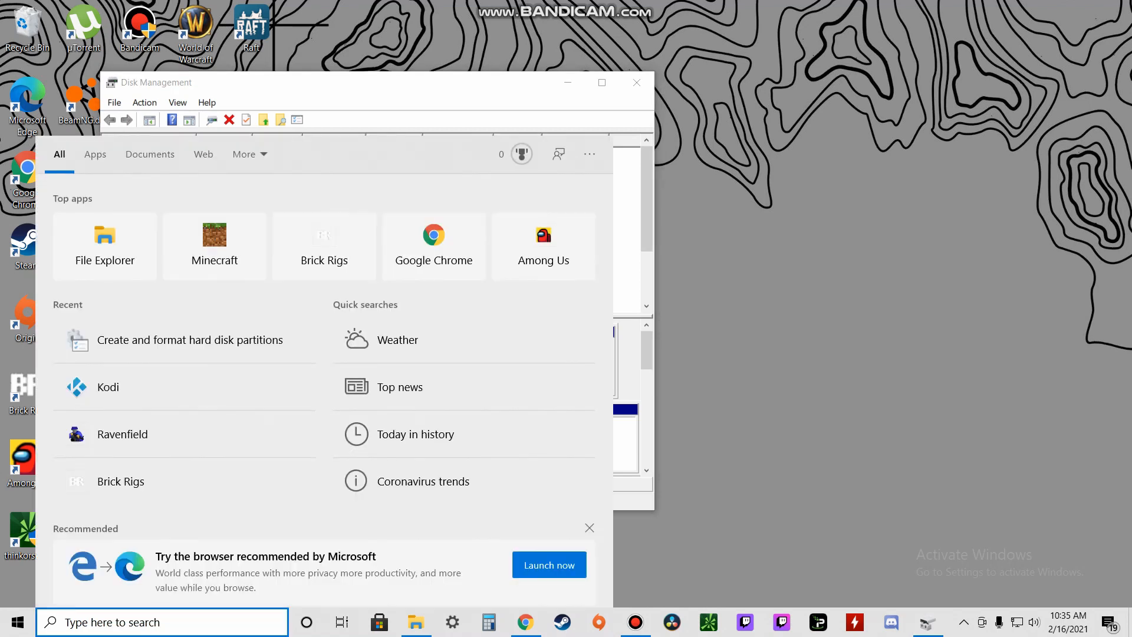
type("disk man")
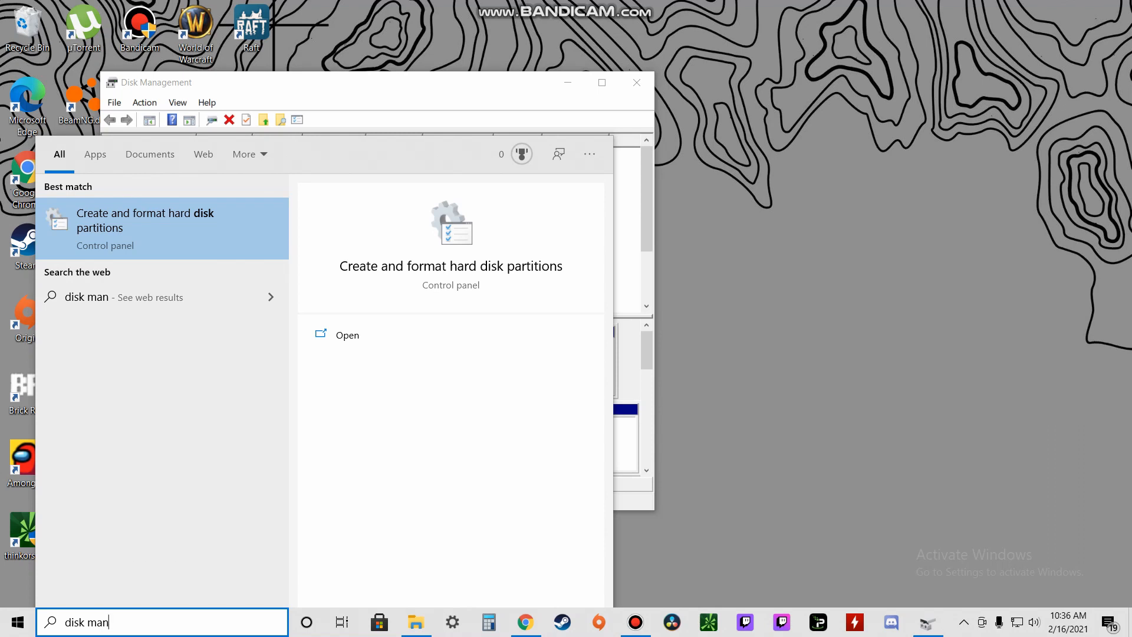
key("Escape")
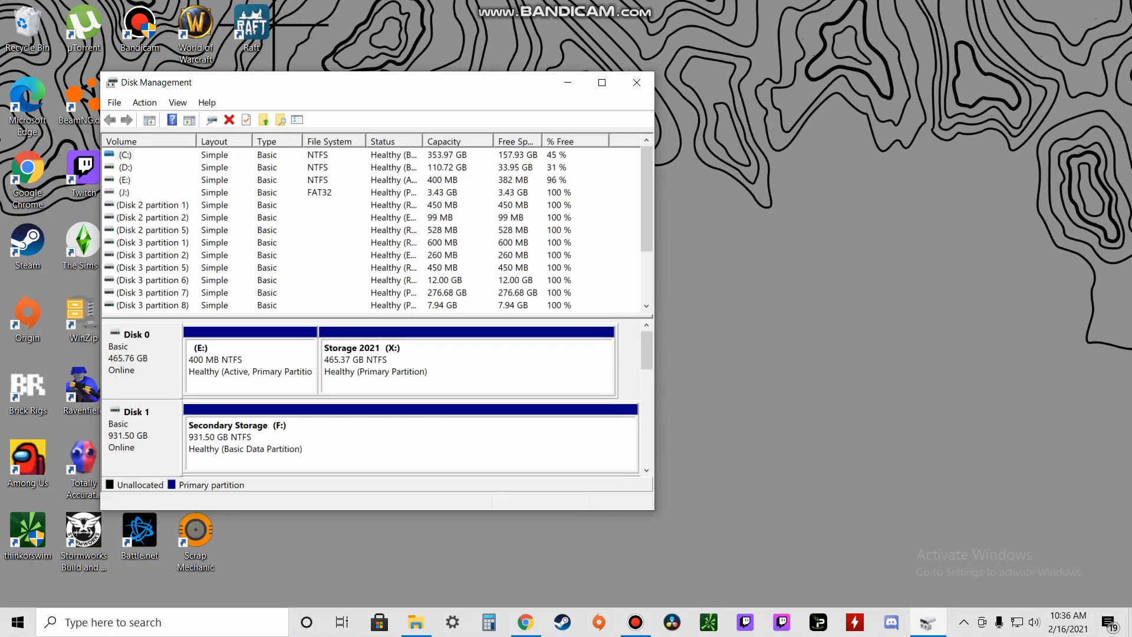
Step: Scroll to Disk 5 and bring up the actions for its 10.76 GB unallocated space
scroll(377, 399, "down", 10)
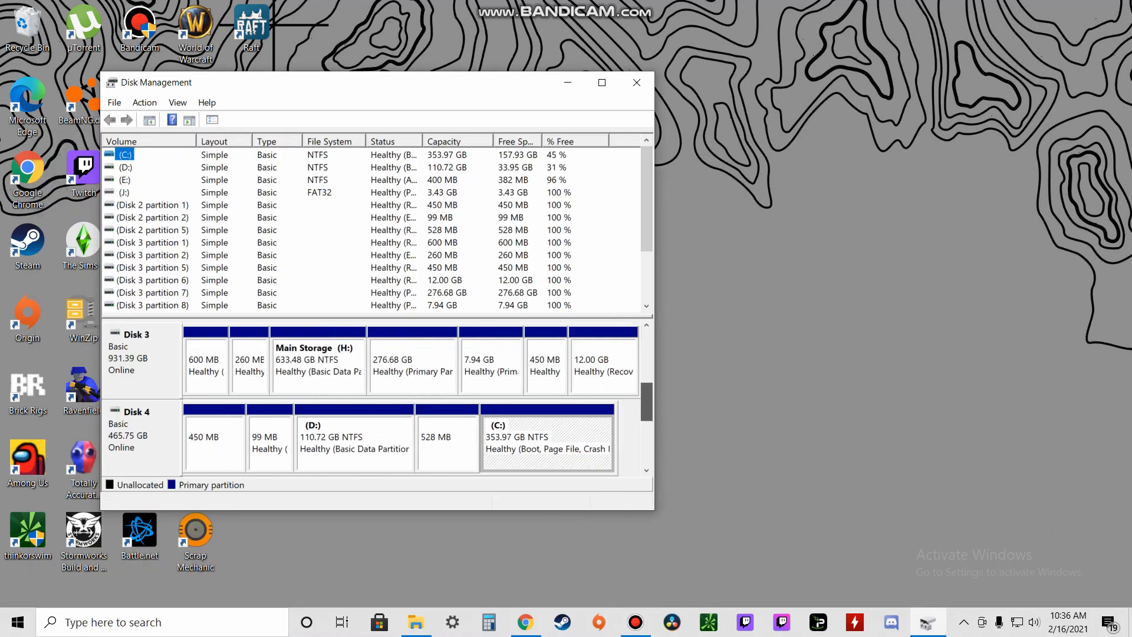
left_click_drag(647, 438, 647, 447)
left_click(221, 365)
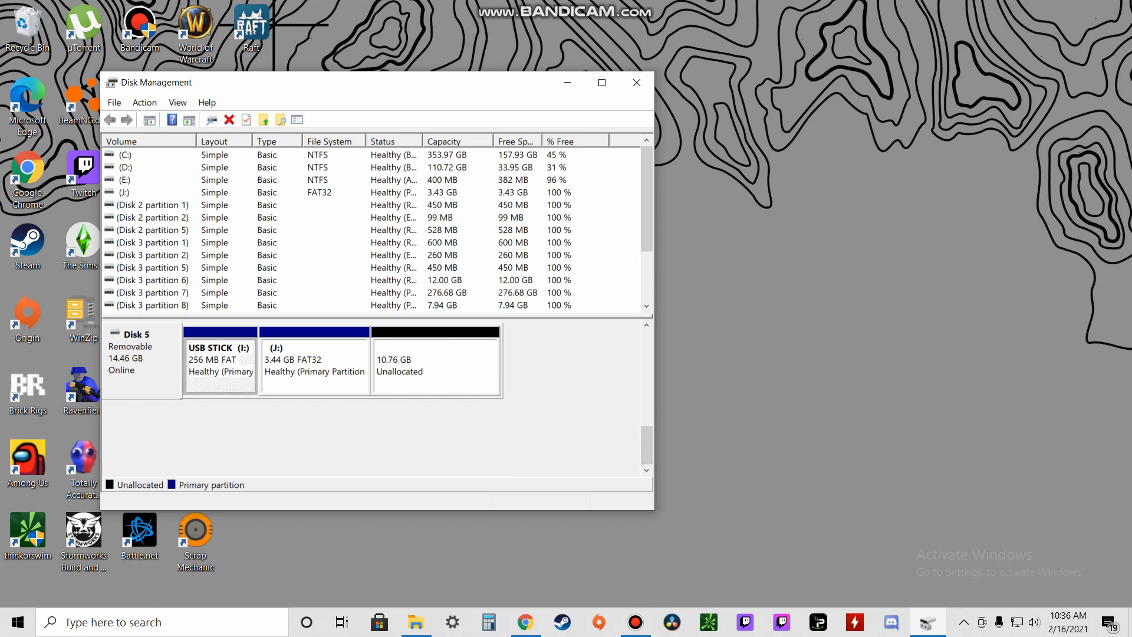
left_click(315, 365)
left_click(436, 365)
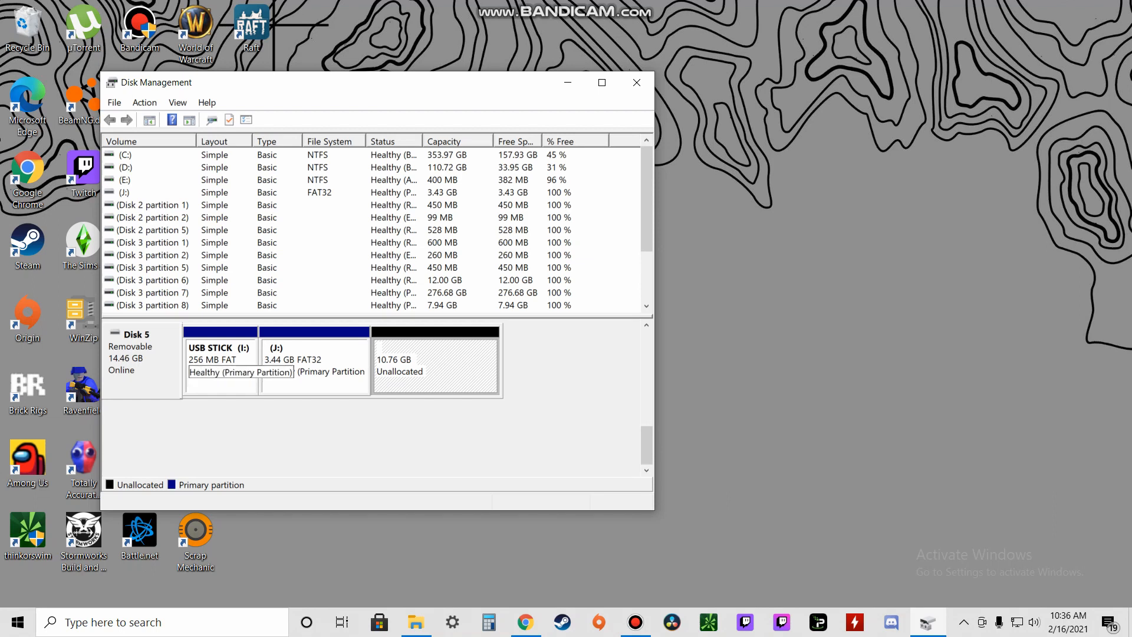
left_click(221, 372)
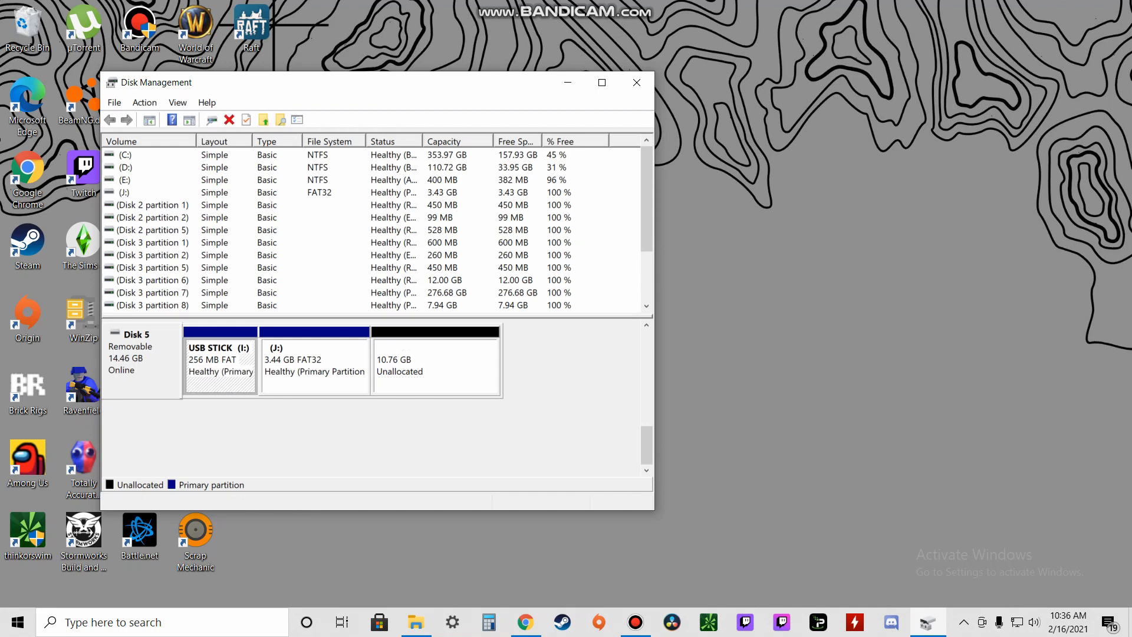
left_click(142, 366)
right_click(152, 366)
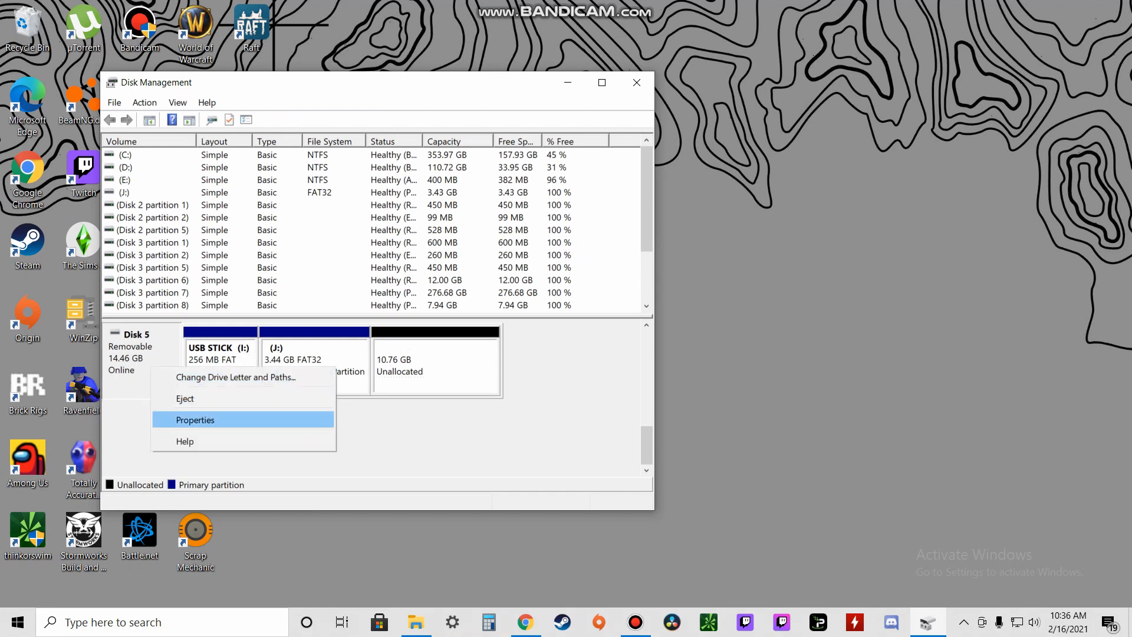
left_click(409, 365)
right_click(409, 365)
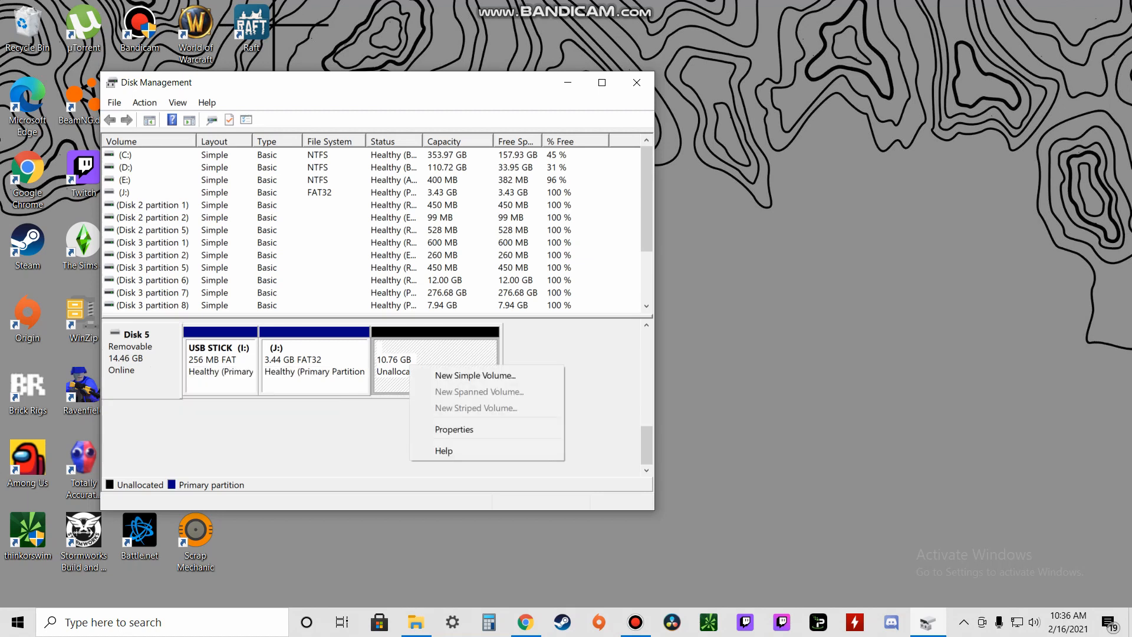
Step: Start a New Simple Volume on the 10.76 GB unallocated space, cancel it, then switch to File Explorer
left_click(378, 427)
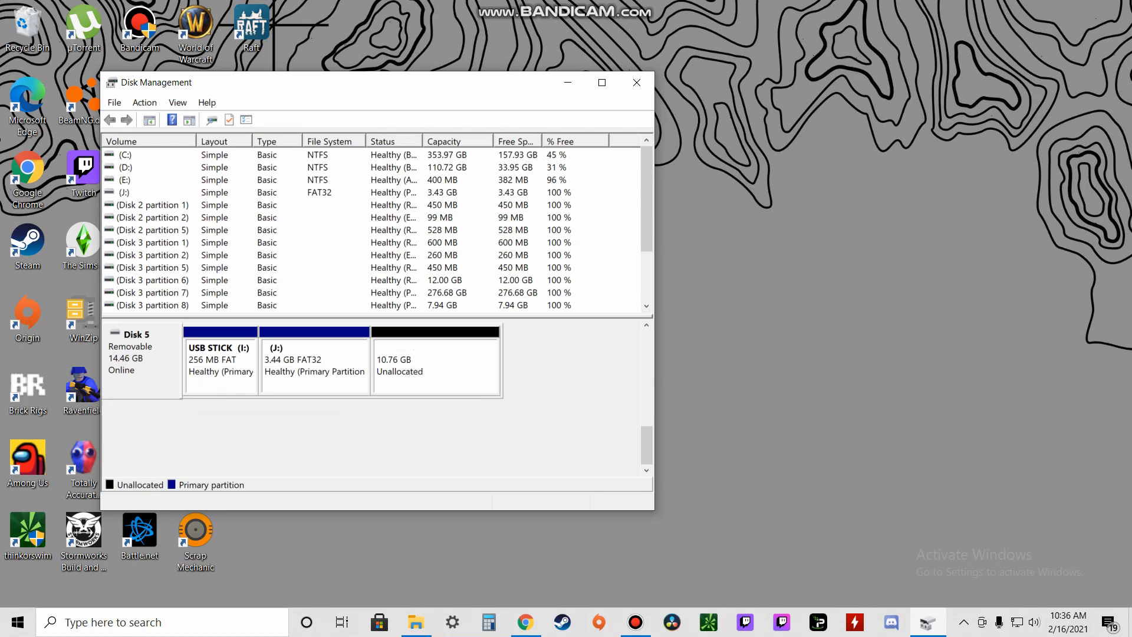
left_click(418, 360)
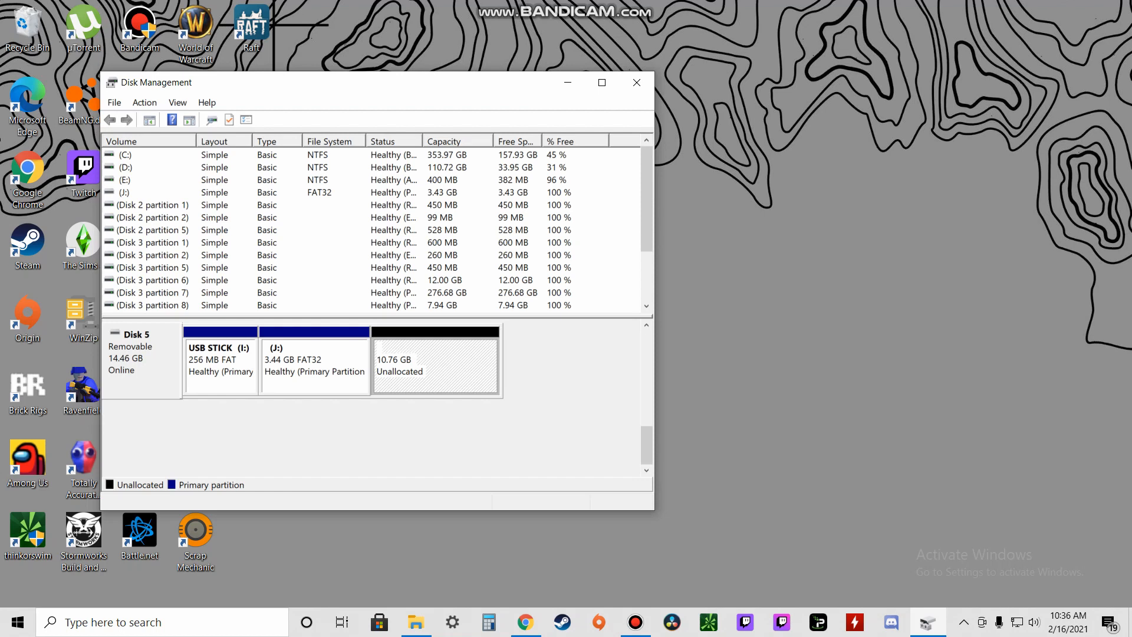
right_click(418, 360)
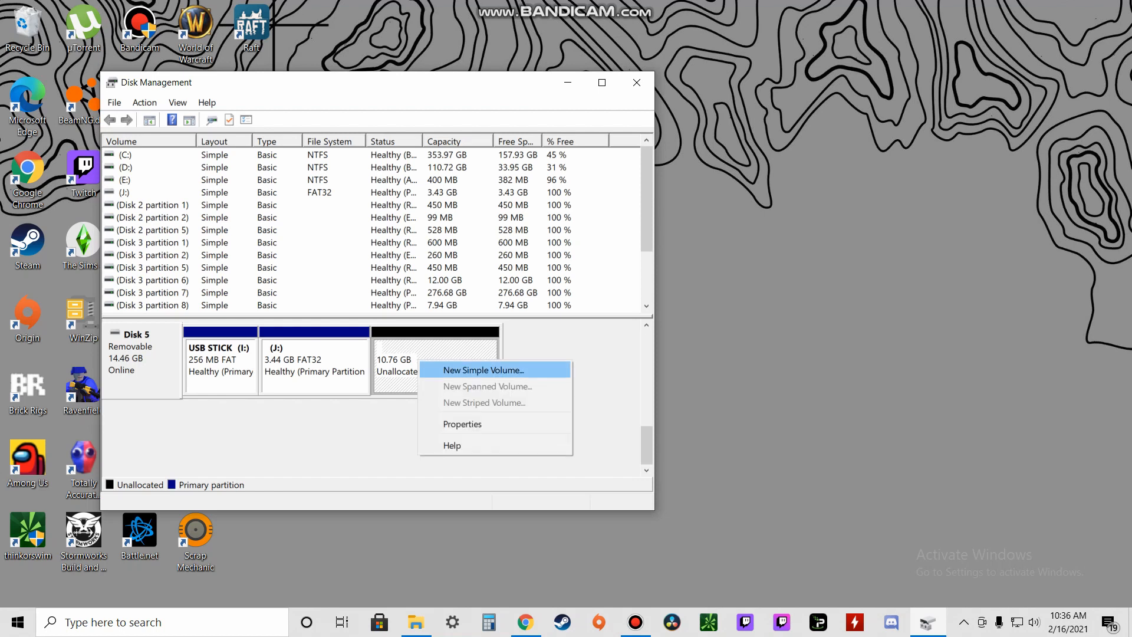
left_click(483, 370)
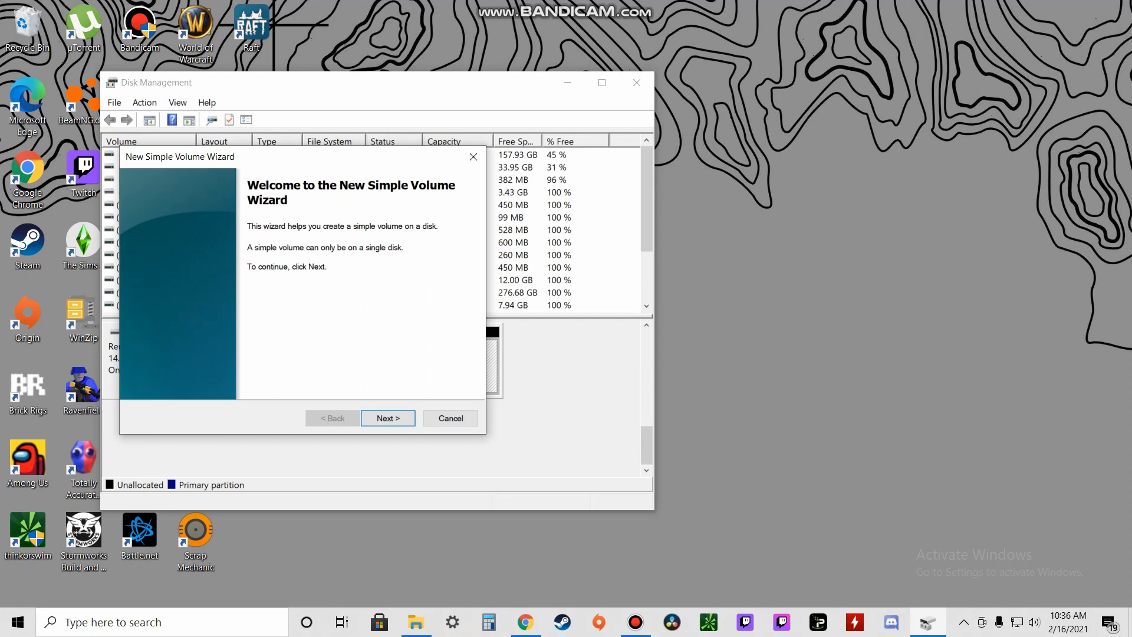
left_click(473, 157)
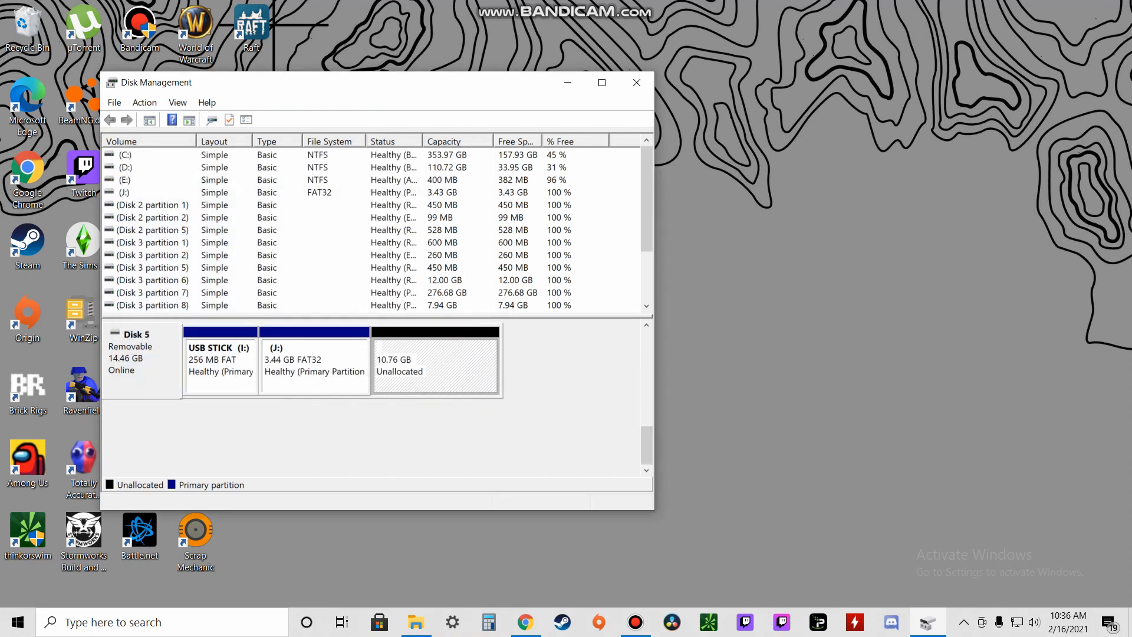
left_click(416, 622)
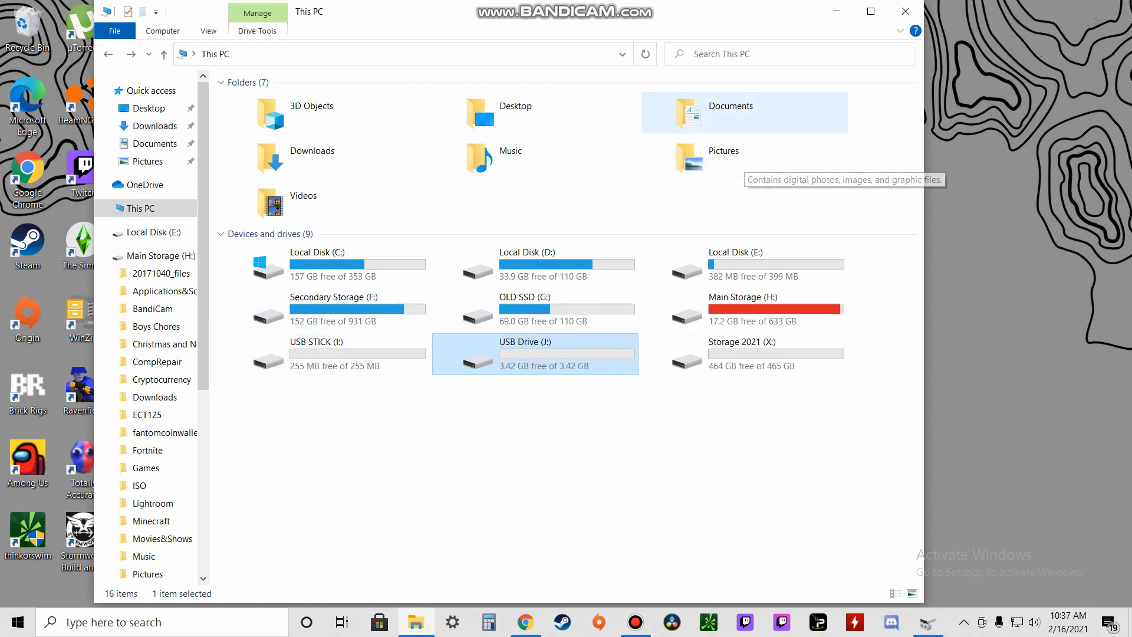
Step: Minimise File Explorer so Disk Management is back in front
left_click(837, 12)
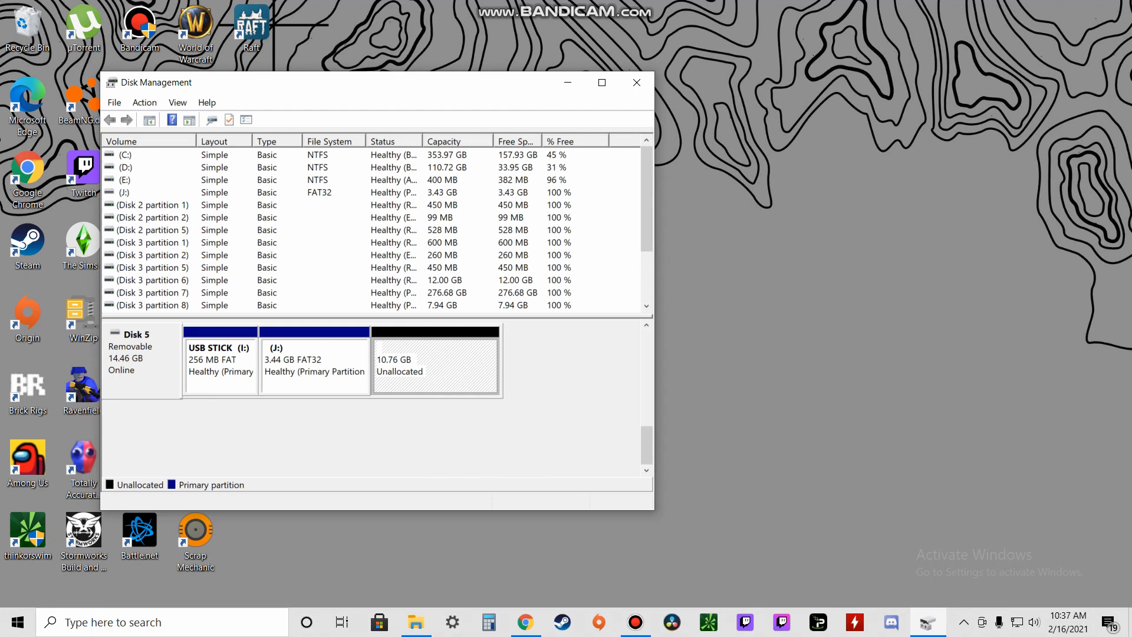
Step: Start a New Simple Volume on the unallocated space, accepting the full 11022 MB size
right_click(464, 355)
left_click(529, 365)
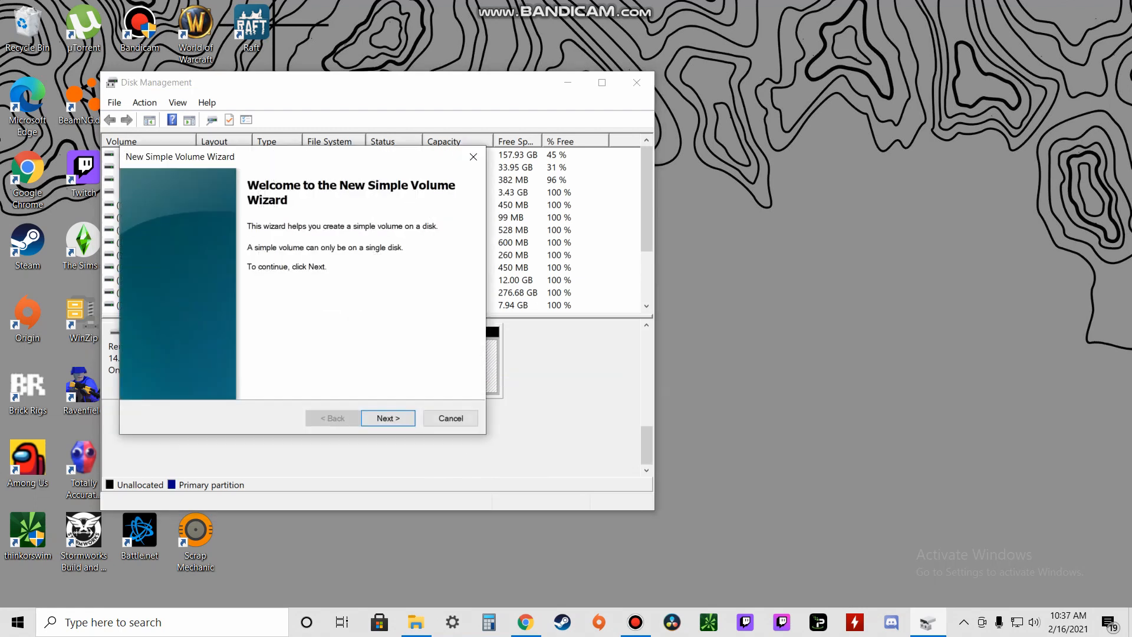
left_click(388, 418)
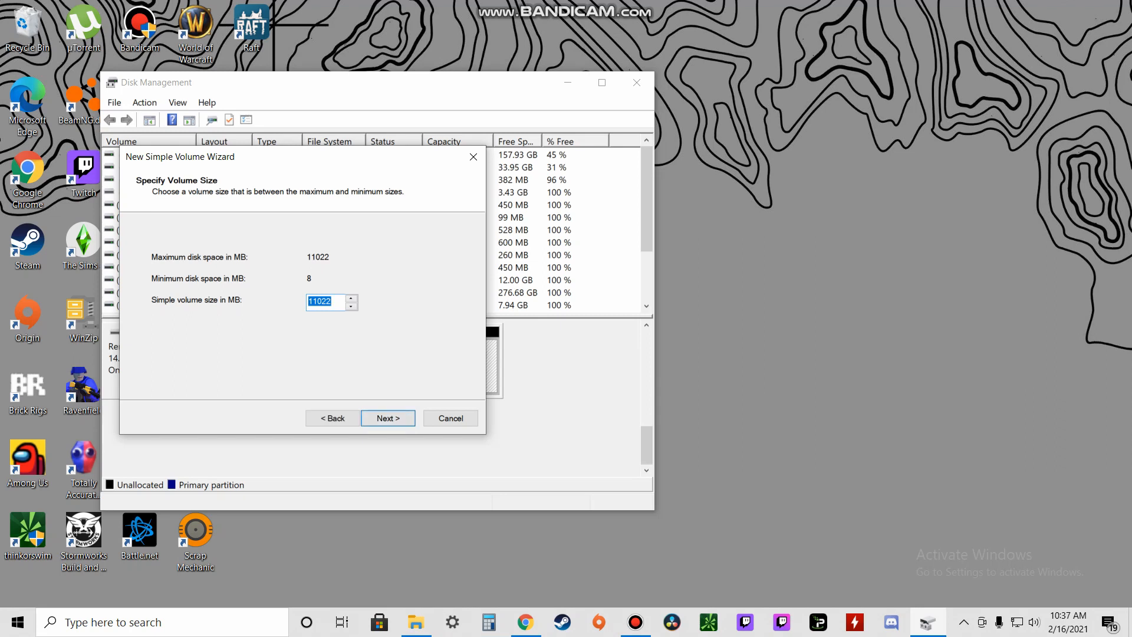
left_click_drag(387, 158, 498, 178)
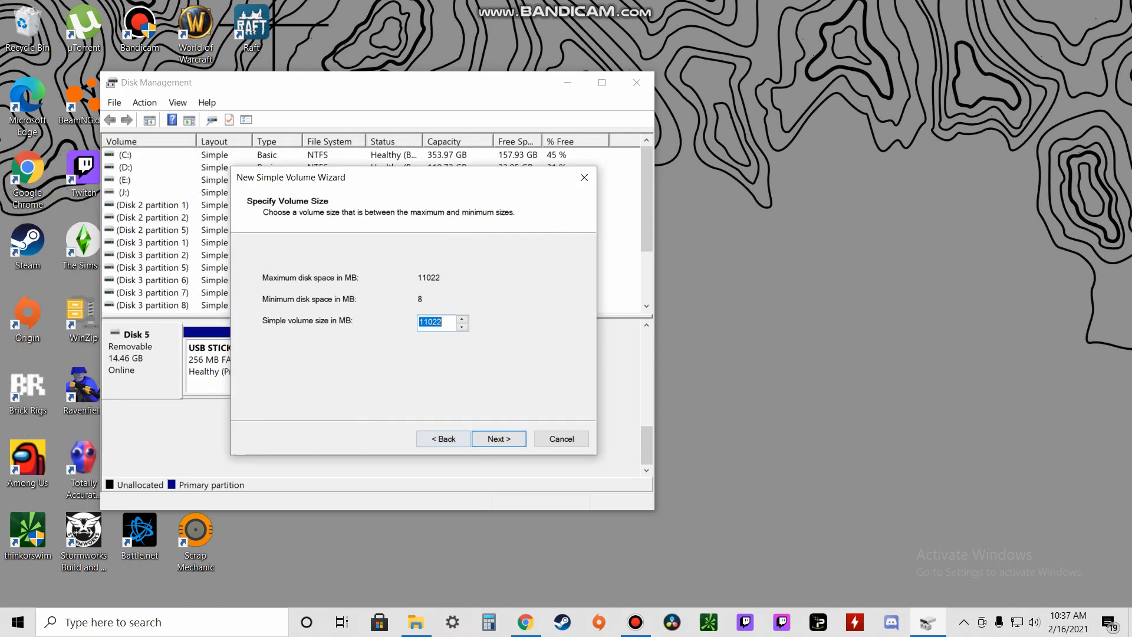
key("Return")
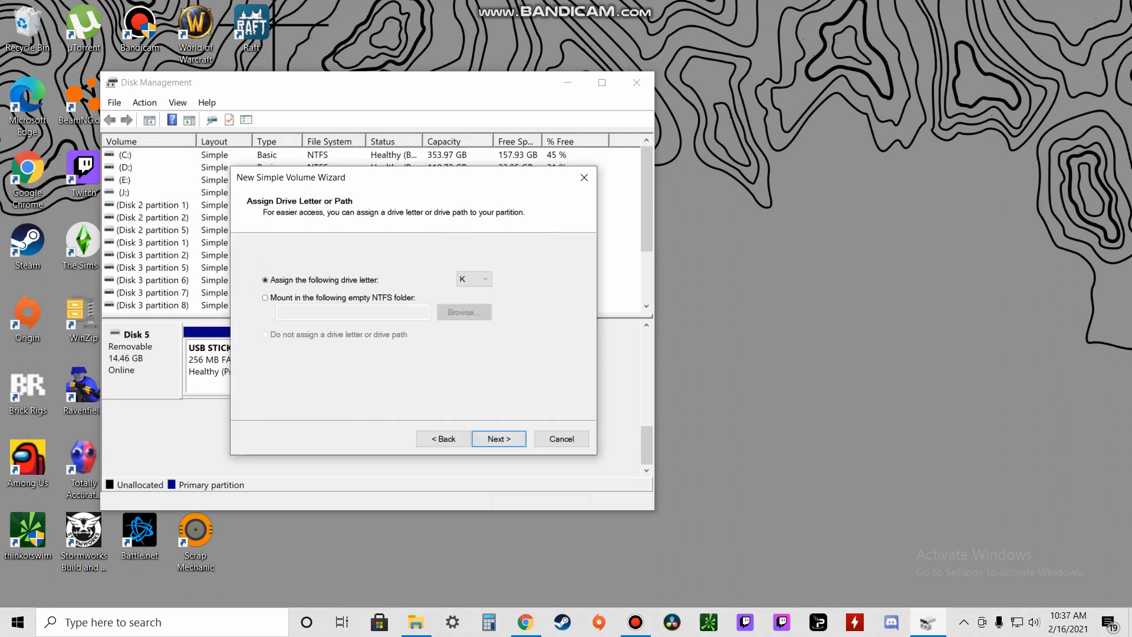
Step: Assign drive letter B to the new volume and continue
left_click(474, 279)
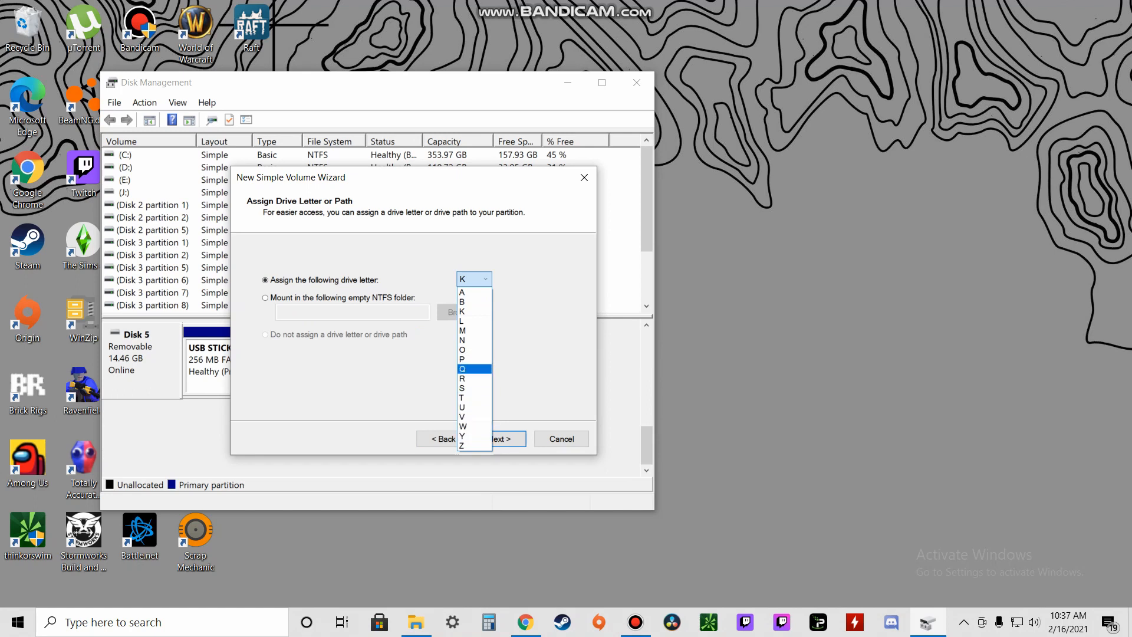
left_click(474, 369)
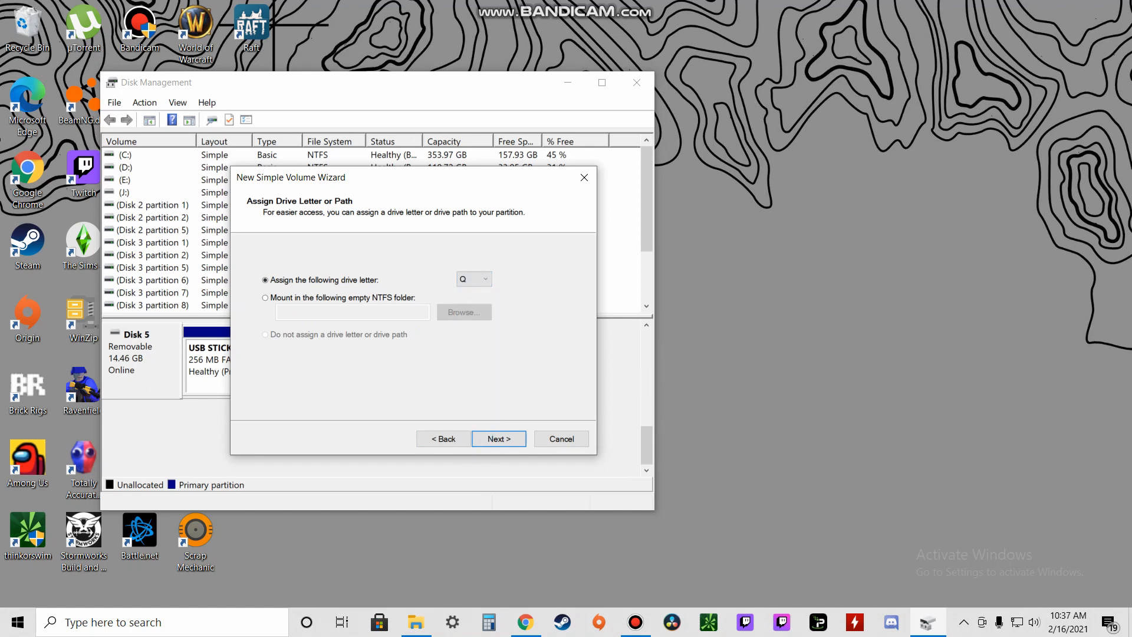
left_click(474, 279)
left_click(474, 301)
left_click(266, 298)
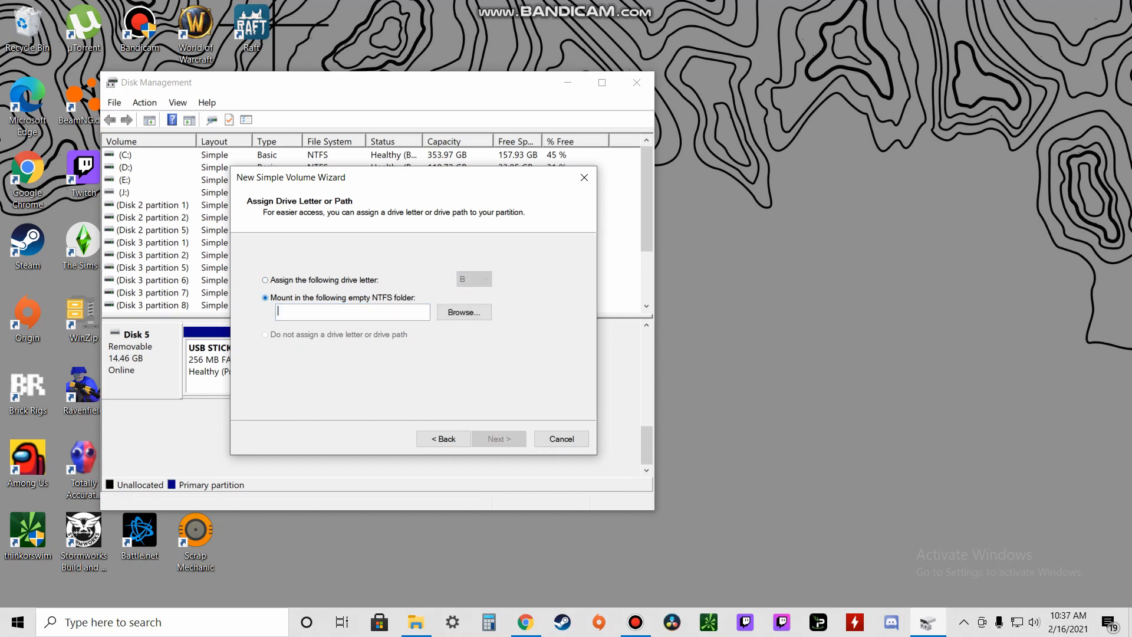
left_click(265, 280)
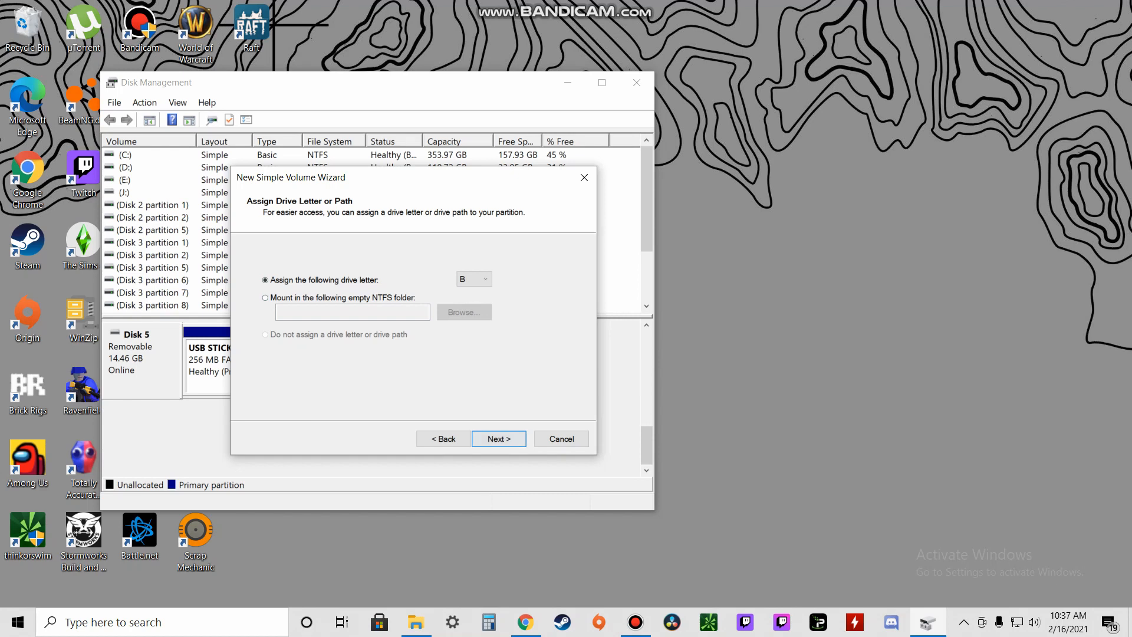
left_click(499, 439)
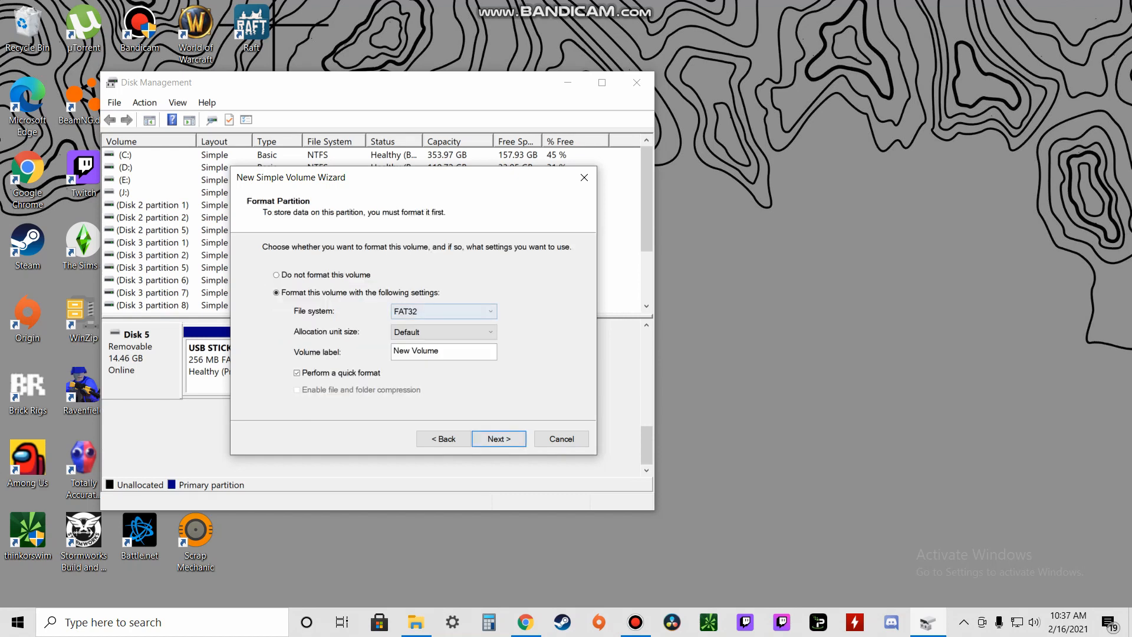
Step: Format the volume as FAT32 labelled 'USB Stick', finish the wizard, and view it in This PC
left_click(443, 311)
left_click(443, 311)
left_click_drag(441, 351, 391, 352)
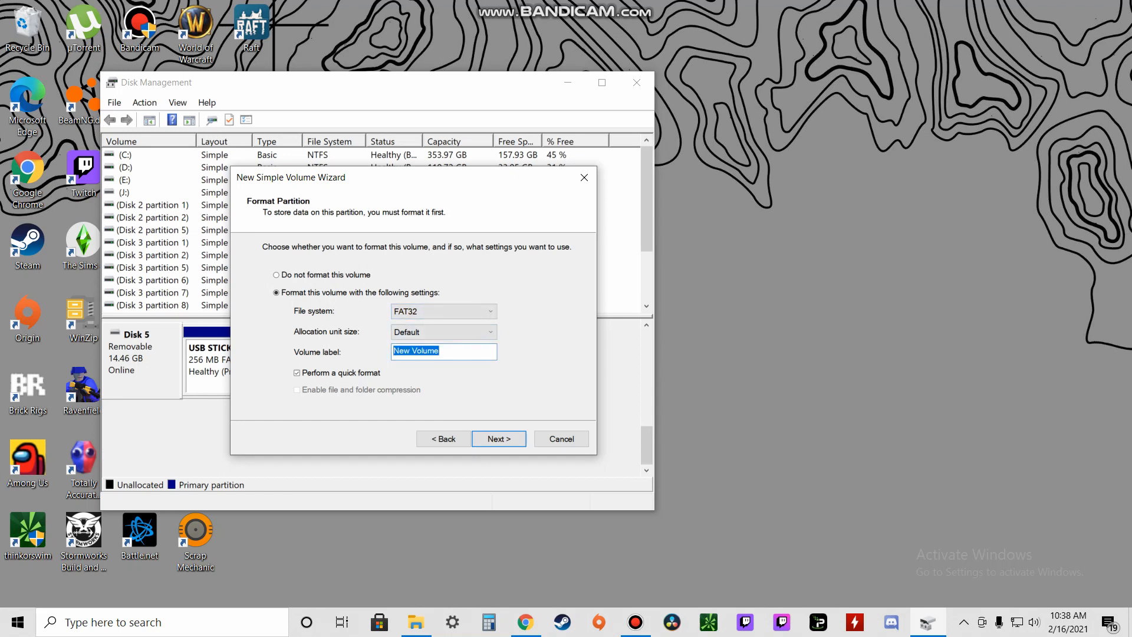
type("USB Stick")
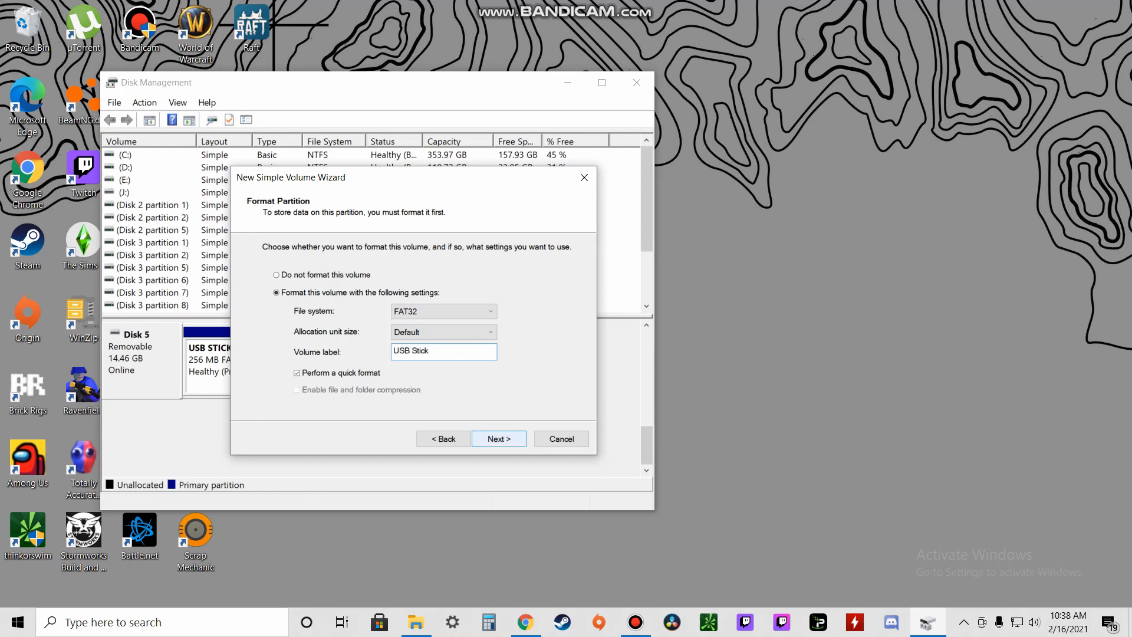
left_click(499, 439)
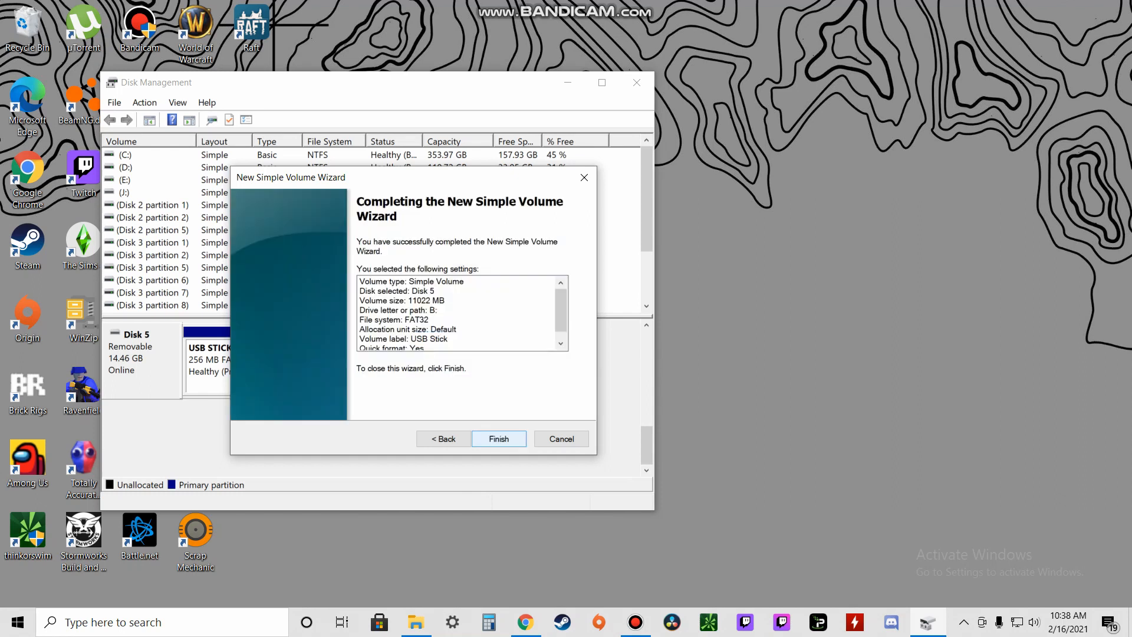
left_click(498, 438)
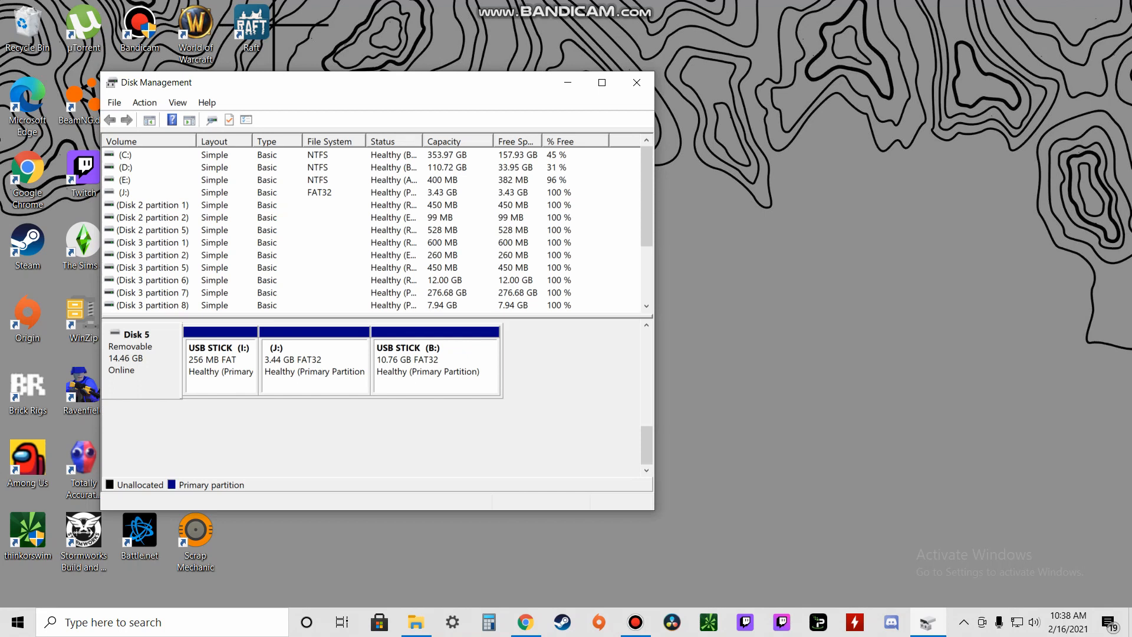
left_click(568, 82)
left_click(416, 622)
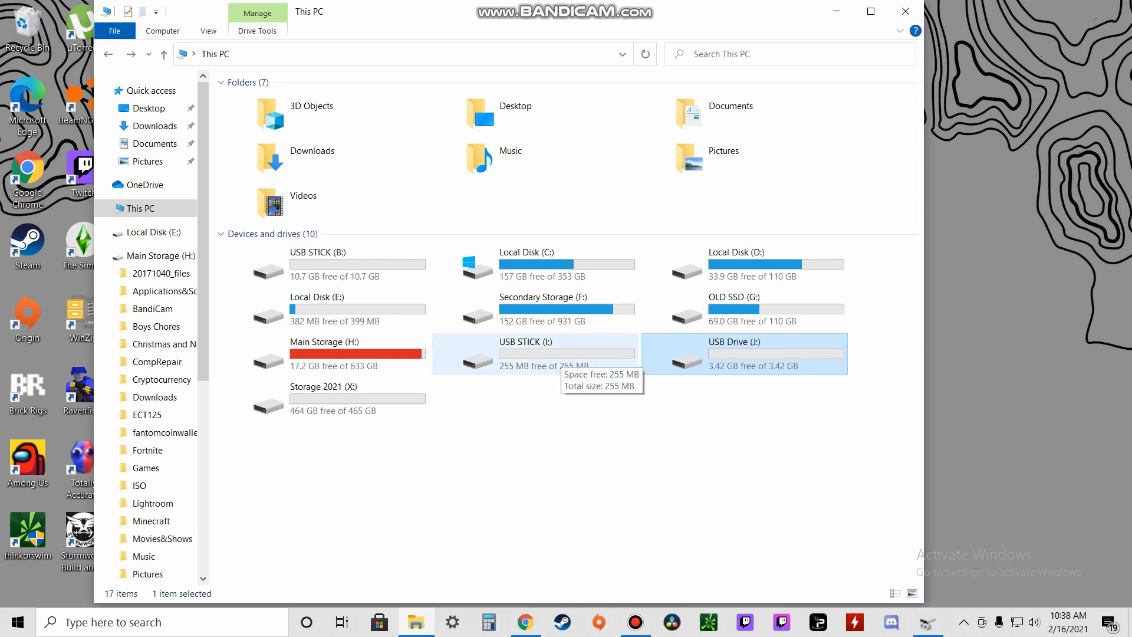
left_click(355, 269)
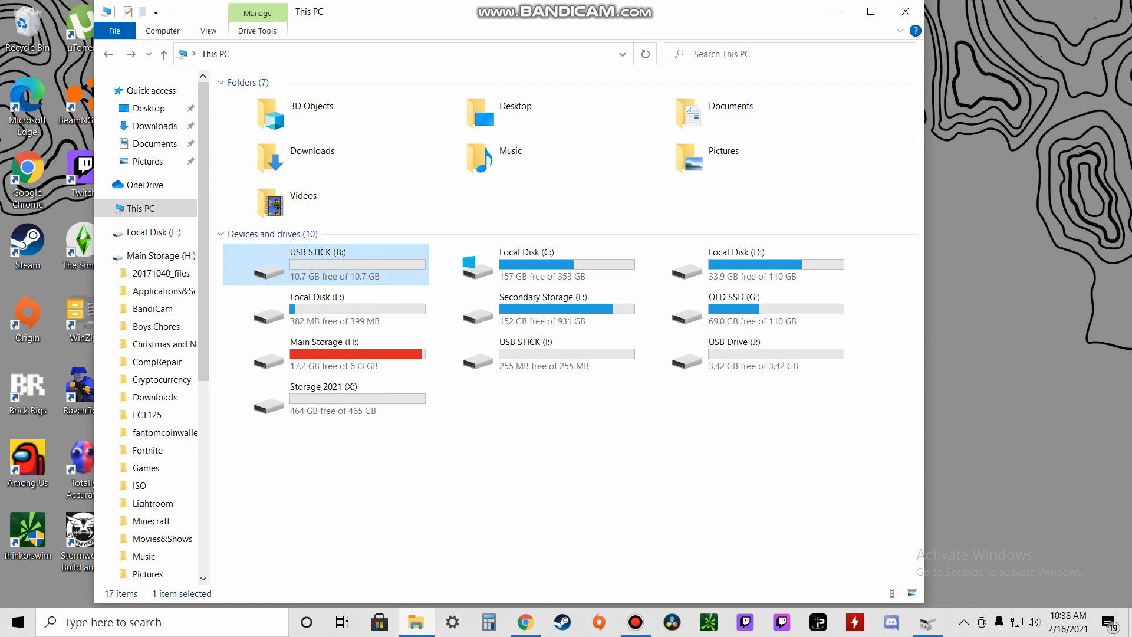
double_click(326, 265)
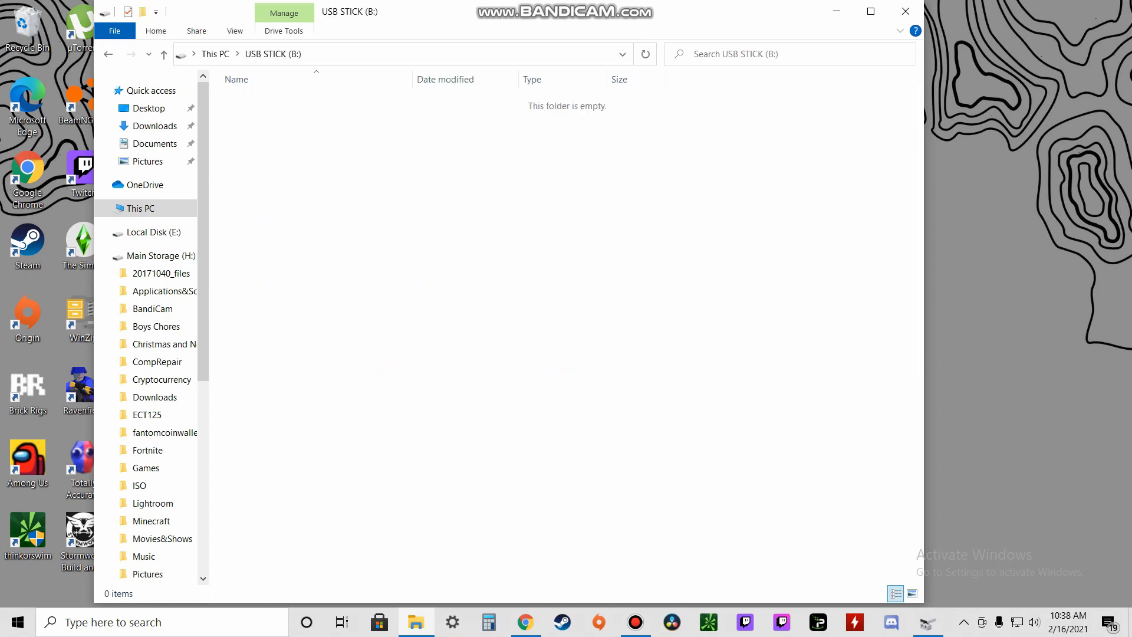
left_click(108, 54)
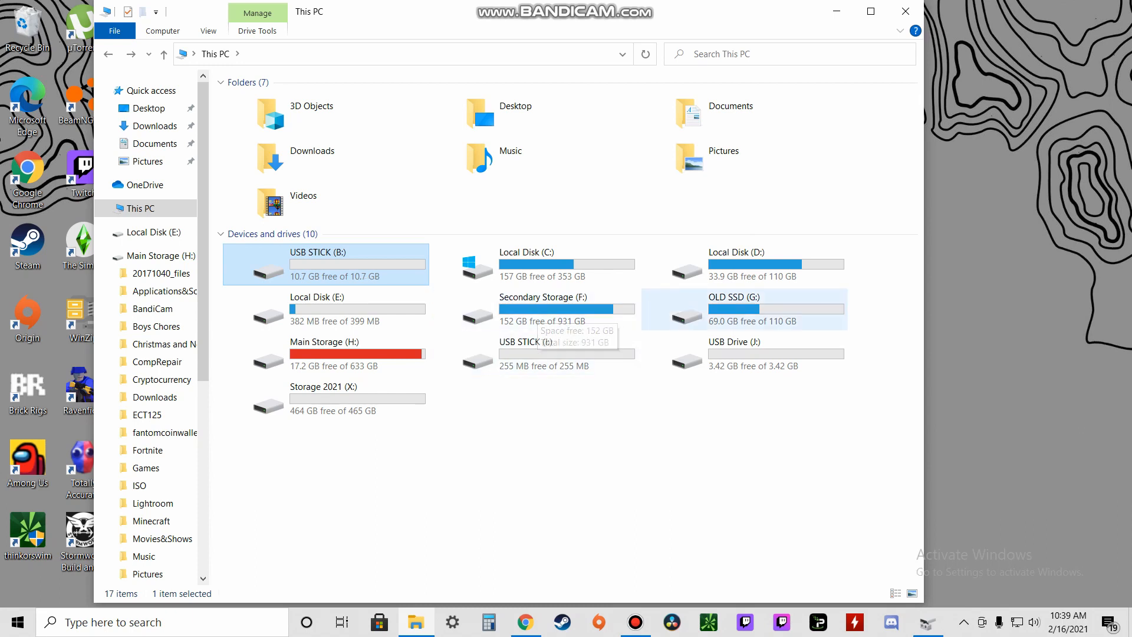
left_click(663, 313)
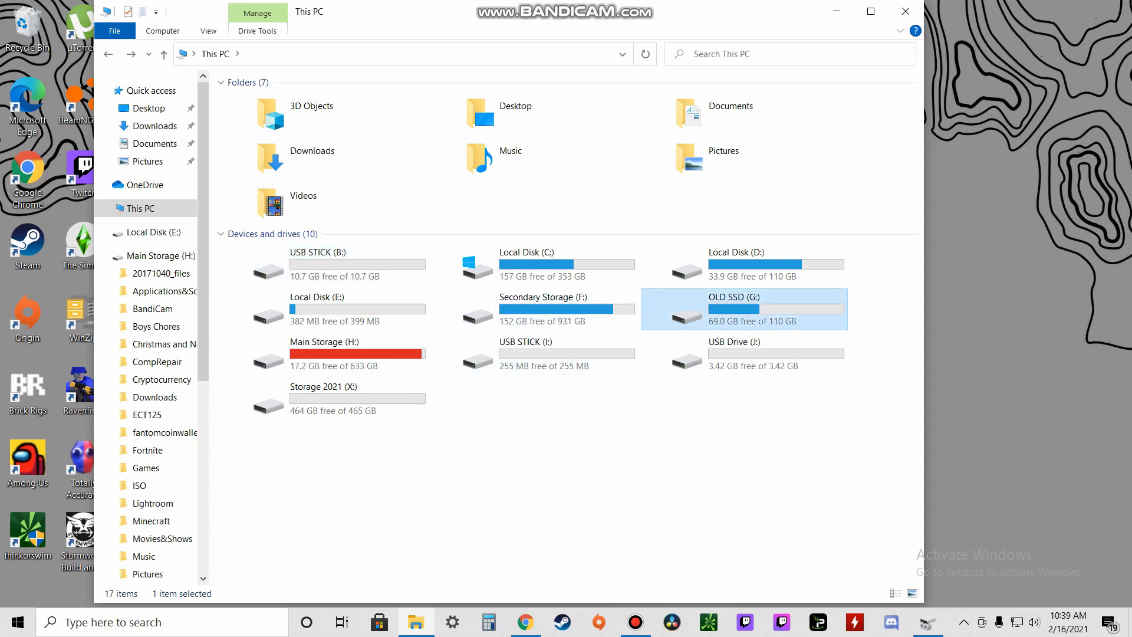
Step: Check OLD SSD (G:)'s format options (110 GB capacity, 4096-byte allocation) without formatting, then show the desktop
right_click(764, 311)
left_click(790, 513)
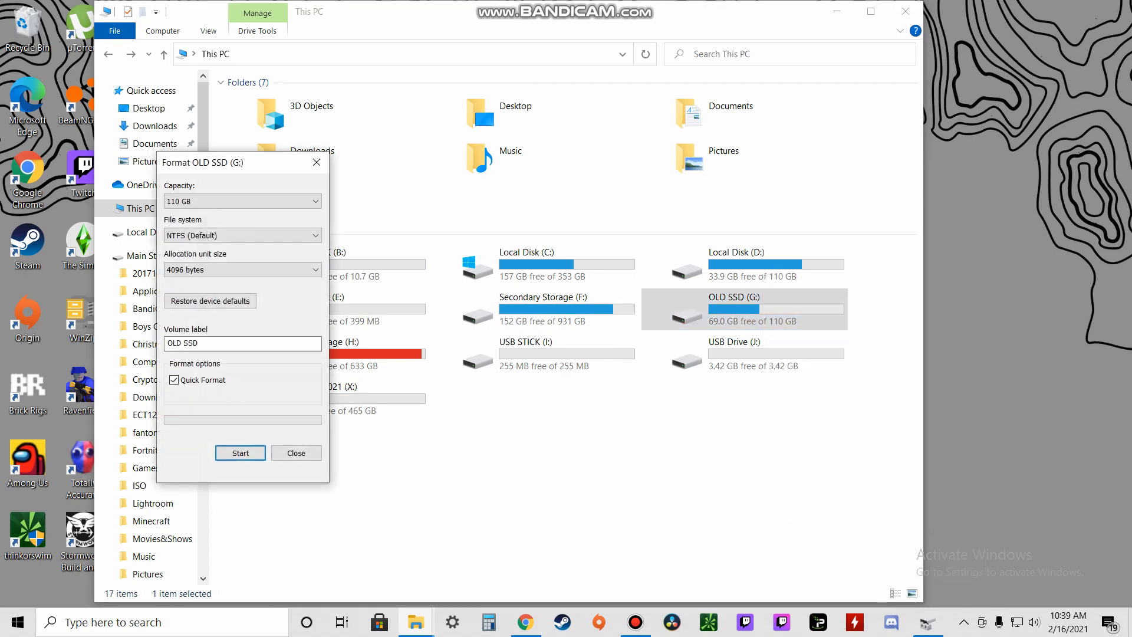
left_click(242, 201)
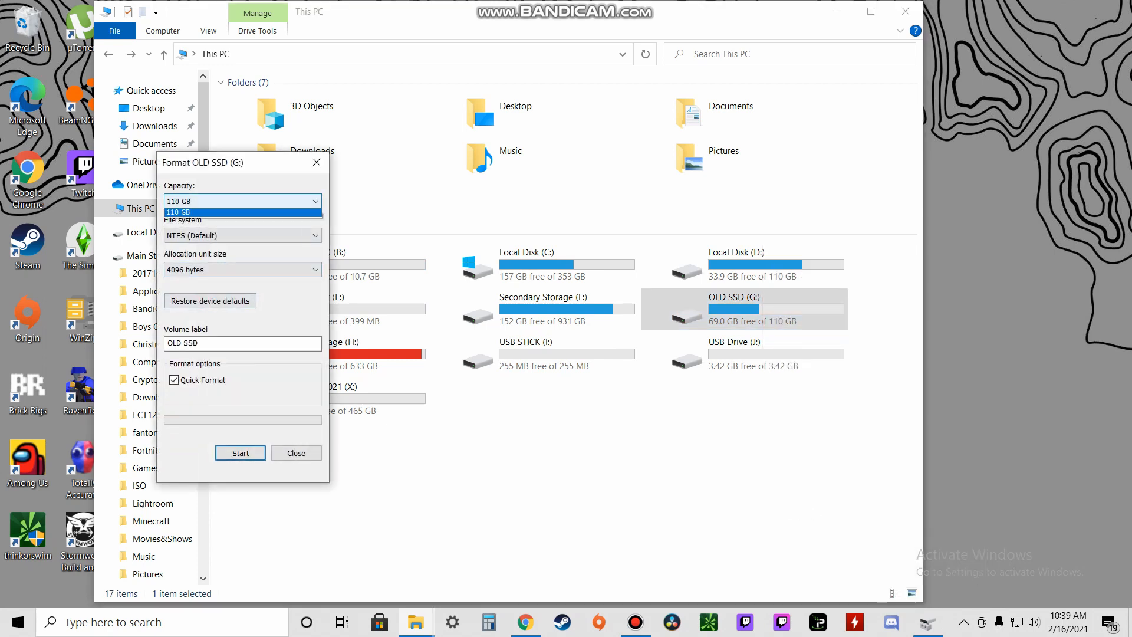
left_click(242, 201)
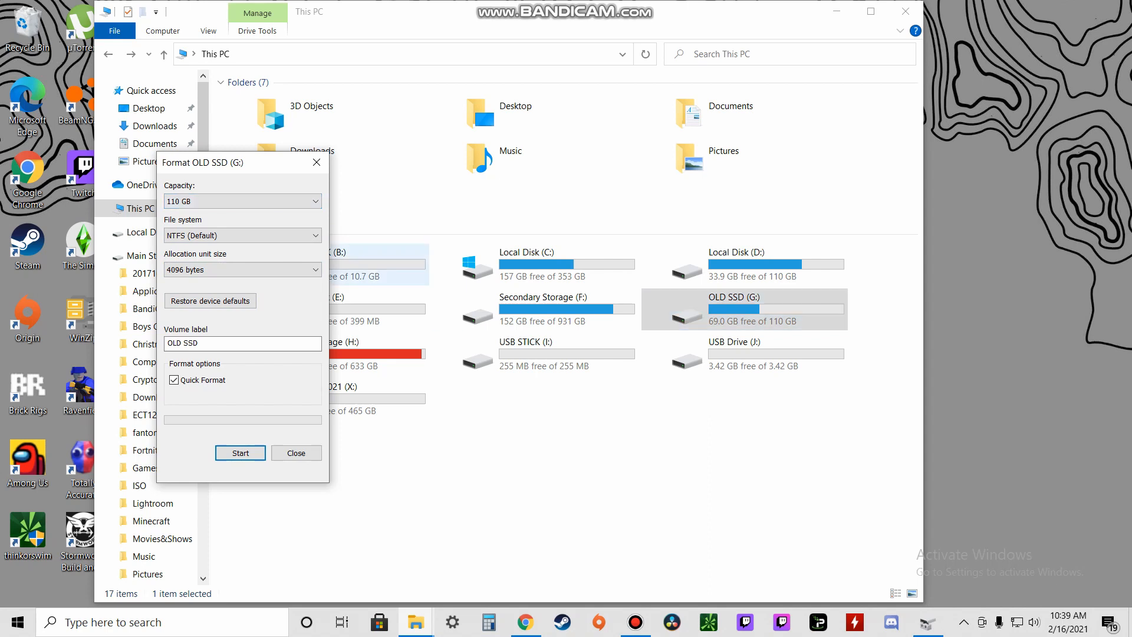
left_click(242, 270)
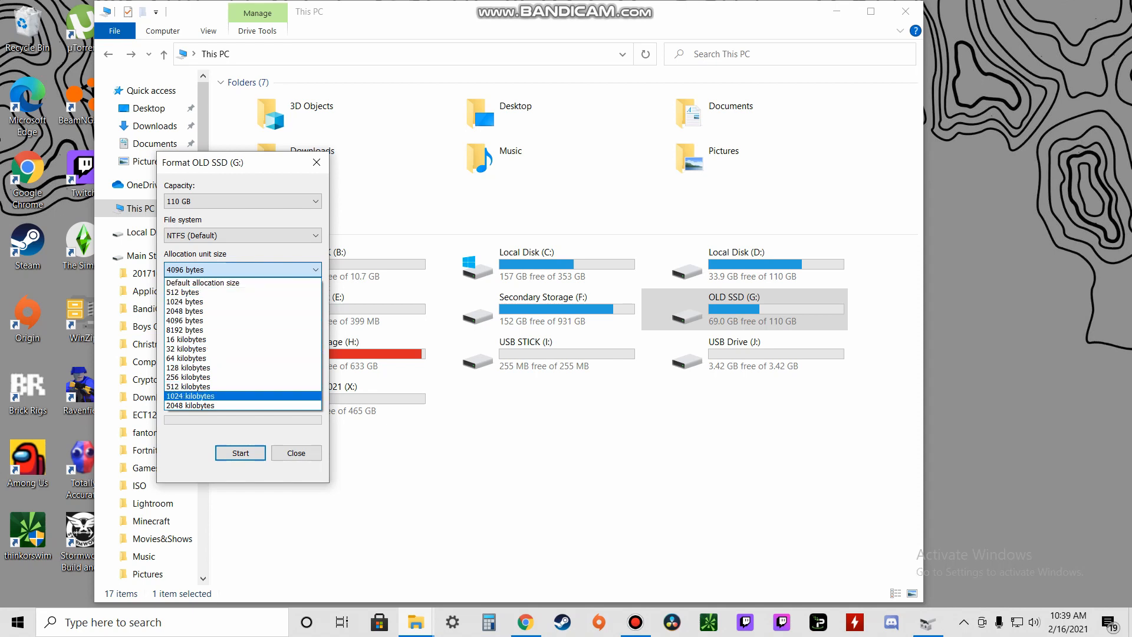
left_click(296, 453)
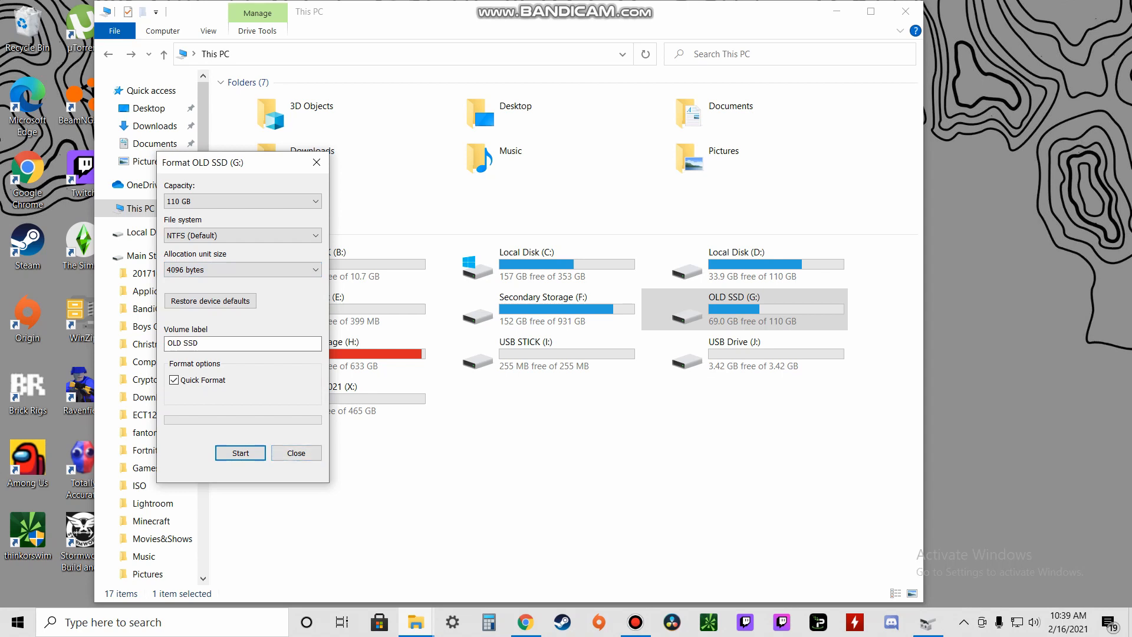
key("super+d")
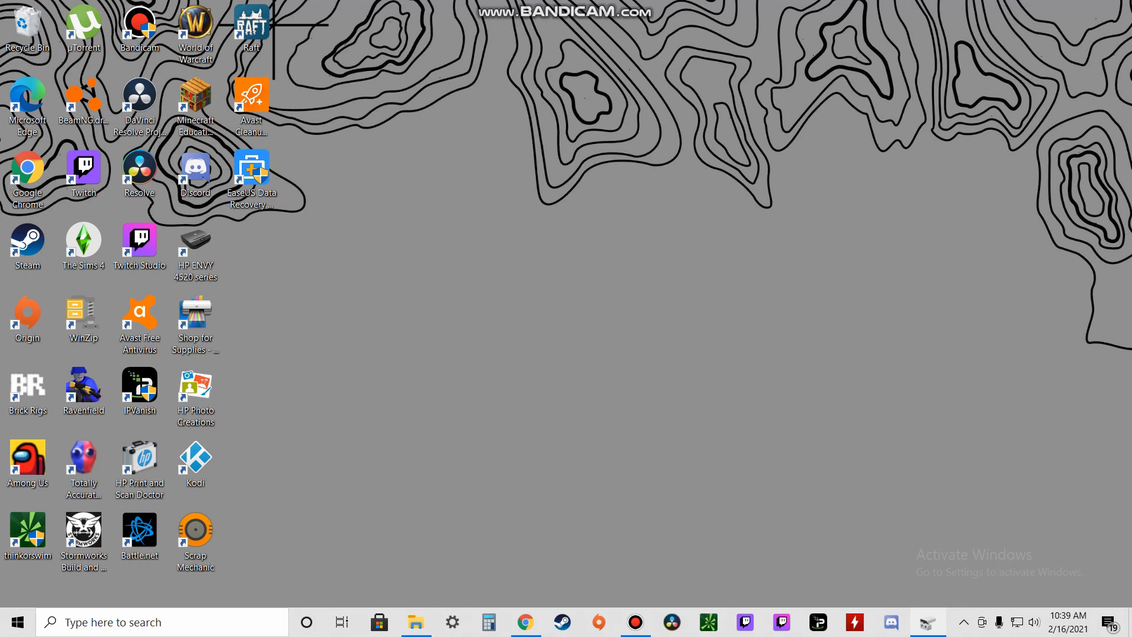
Step: Restore the Disk Management window showing Disk 5's volumes, including USB STICK (B:)
left_click(928, 622)
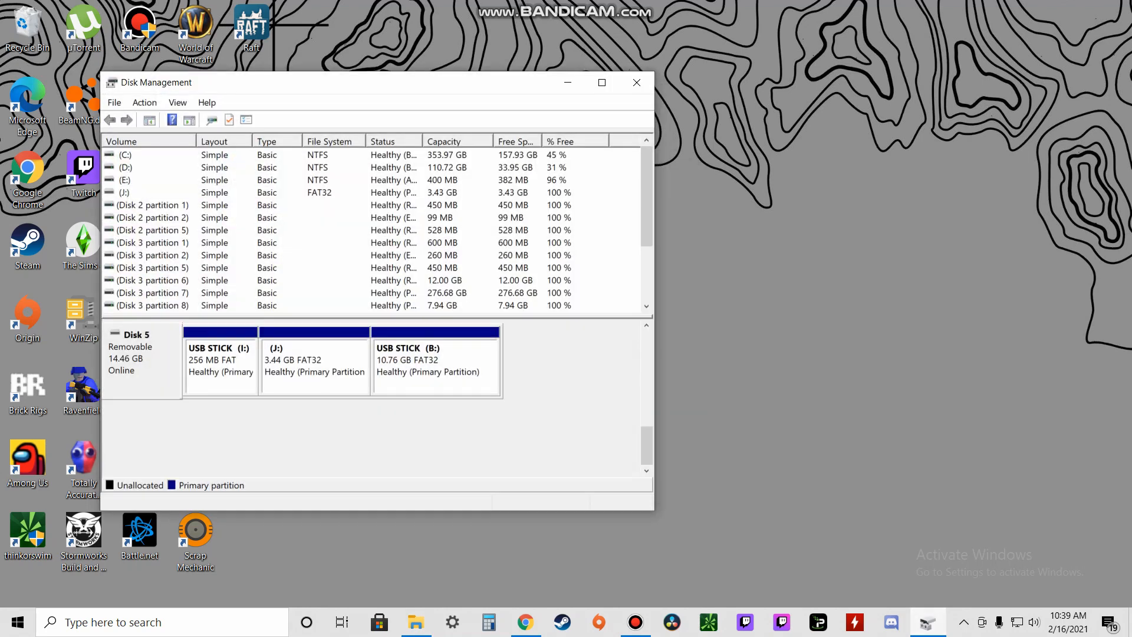